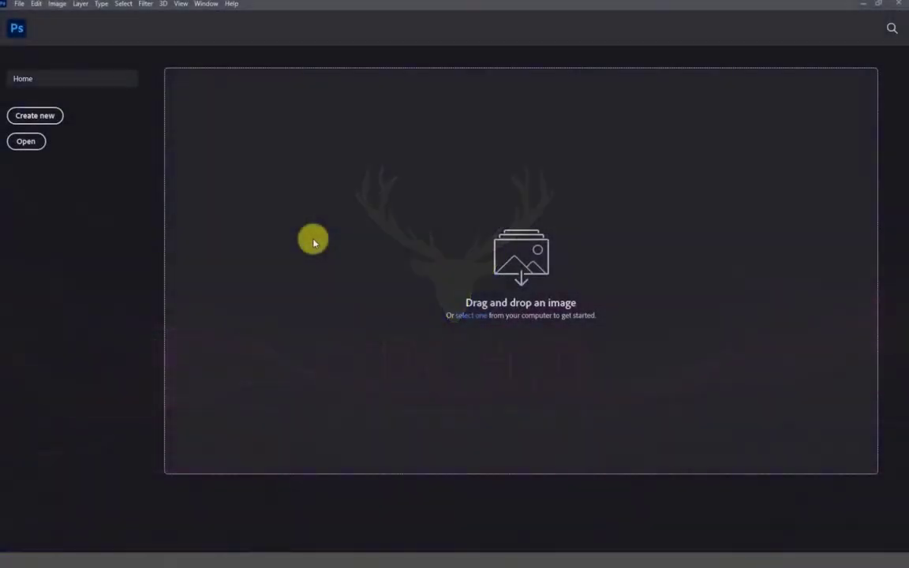
Create a new white-background 1920×1080 document from the Custom preset
click(46, 124)
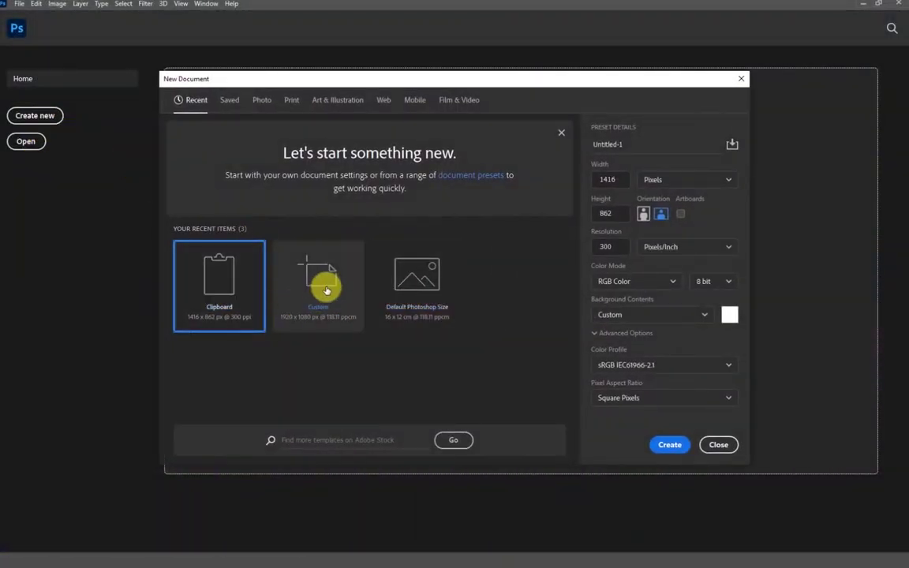
click(318, 284)
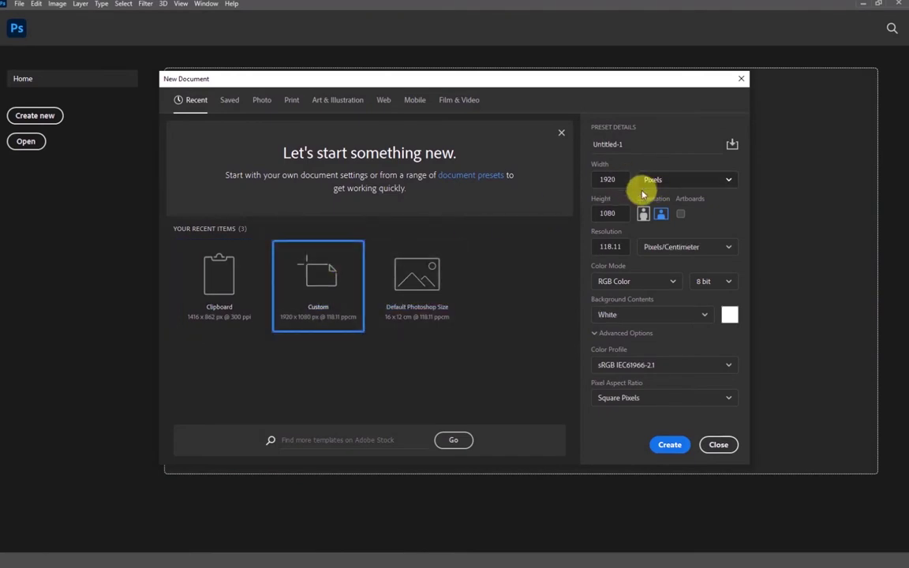
click(669, 444)
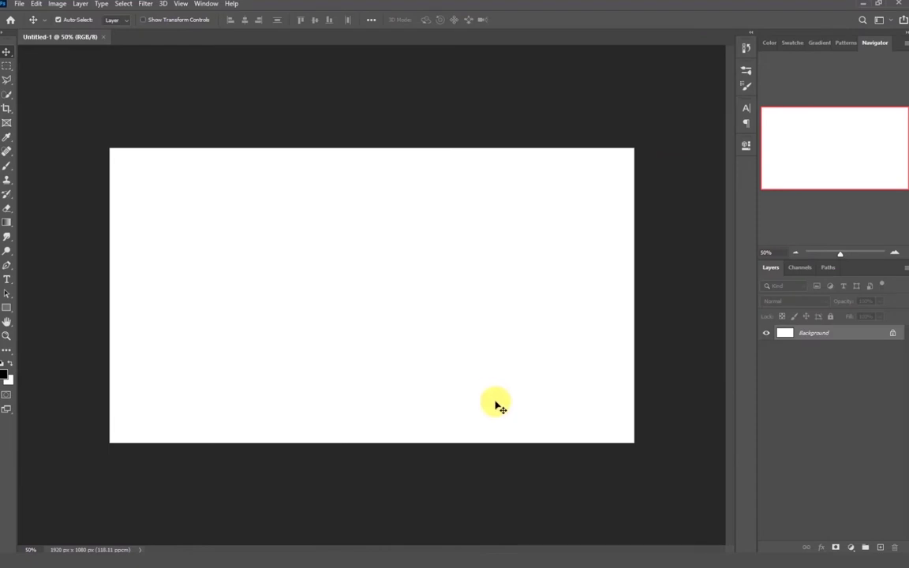
Add the word 'ORCHID' as bold black 30 pt text centred on the canvas
key(ctrl+plus)
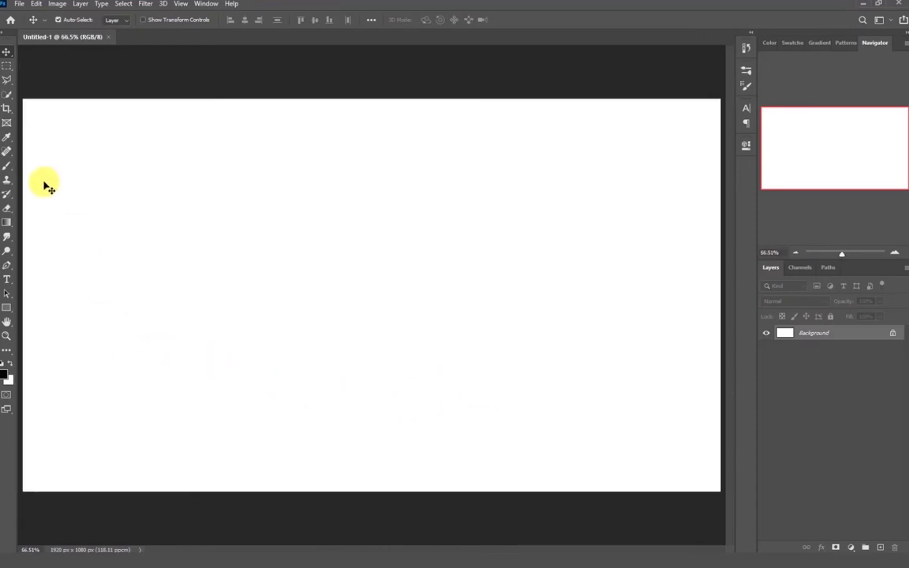
click(8, 280)
text(ORCHID)
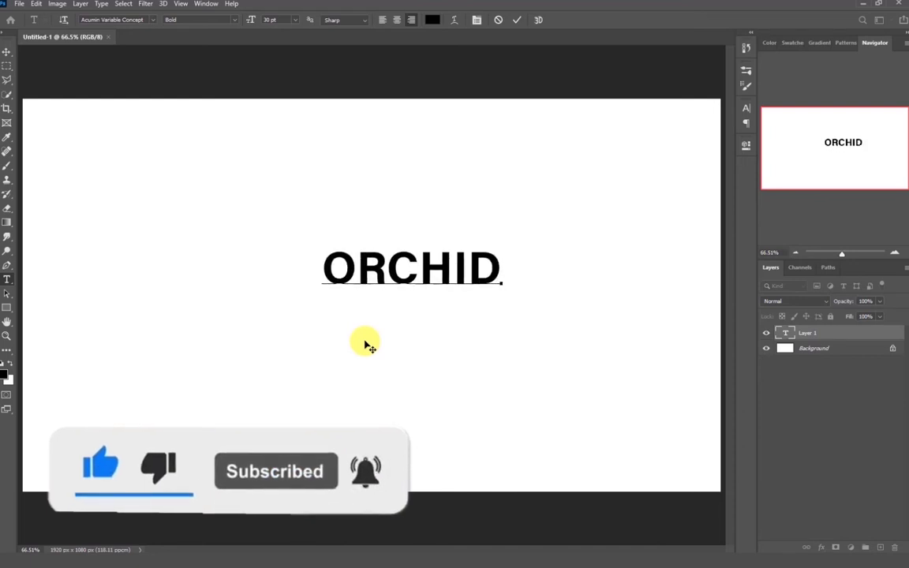
click(517, 21)
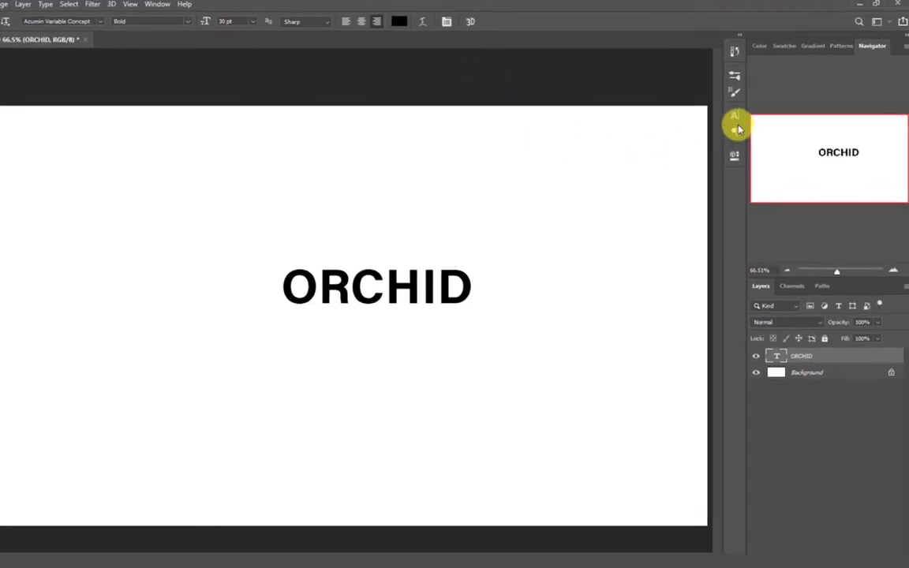
Change the ORCHID font to Berlin Sans FB Demi, after briefly trying Bauhaus 93
click(656, 170)
click(536, 206)
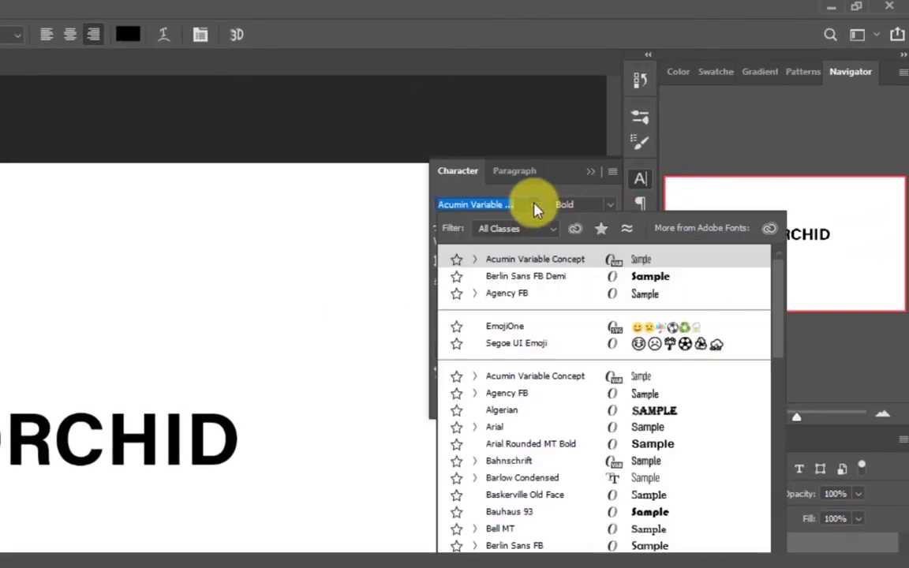
click(660, 512)
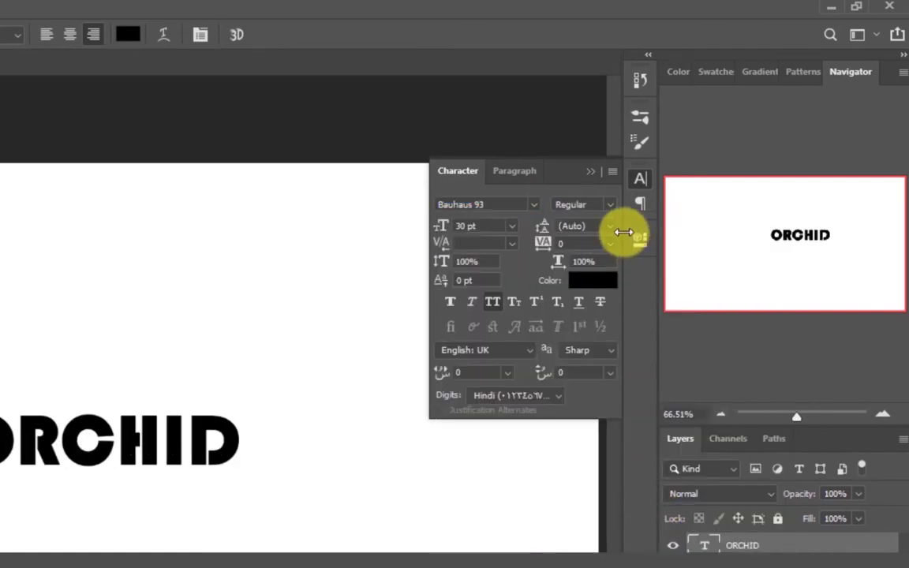
click(532, 207)
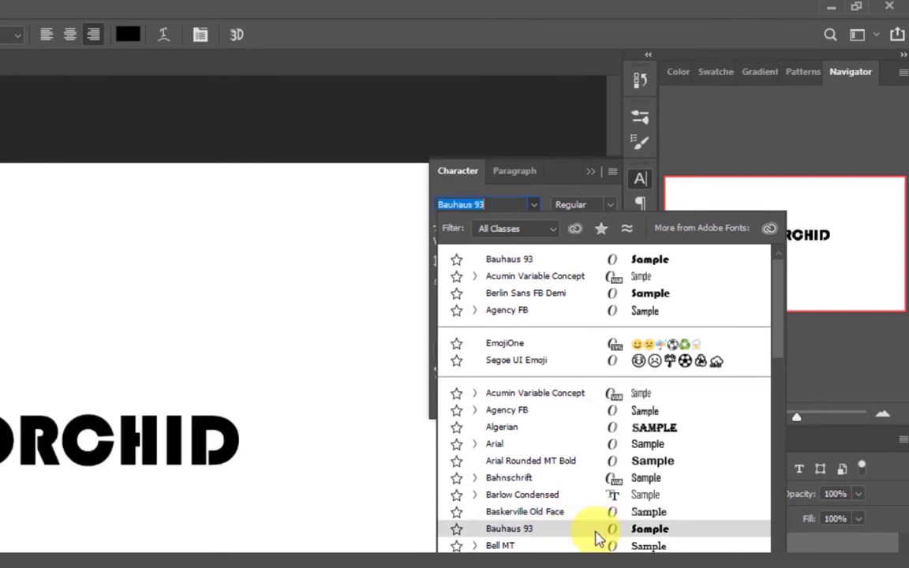
click(596, 304)
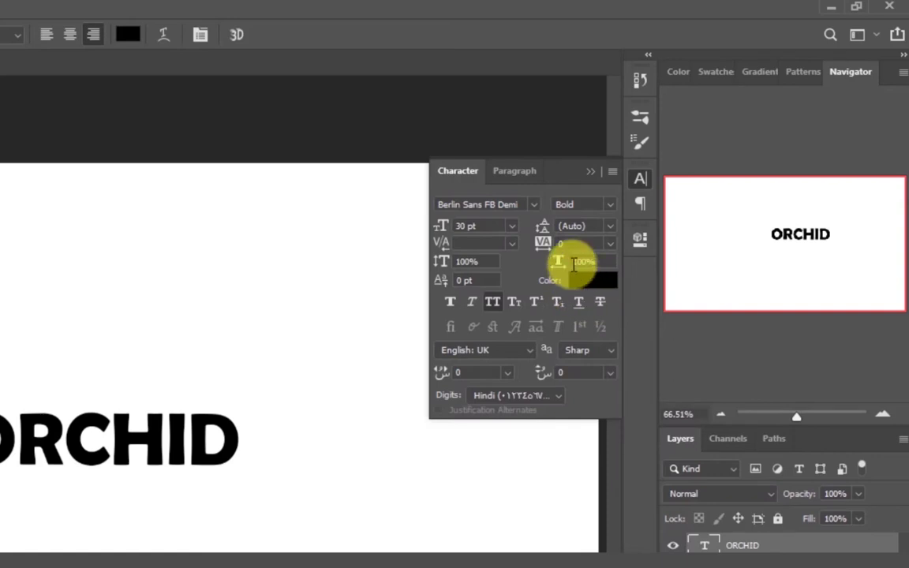
Set the ORCHID text size to 80 pt and tracking to -50
click(465, 227)
text(90)
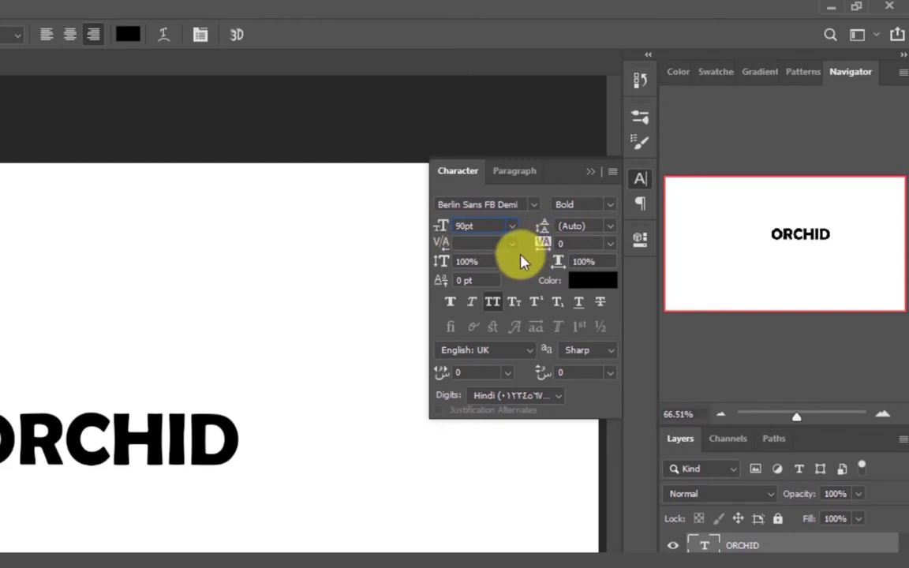
key(BackSpace)
key(BackSpace)
text(80)
click(577, 244)
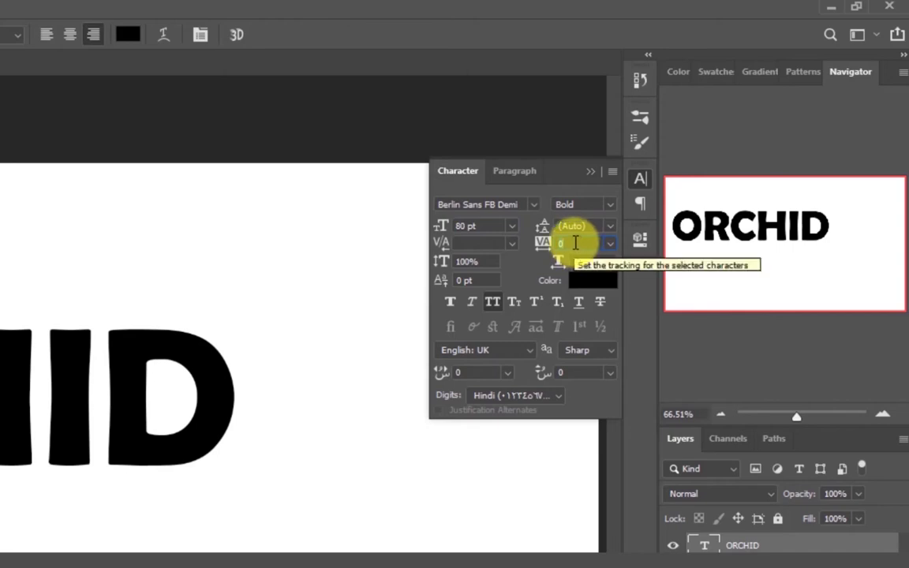
text(-5)
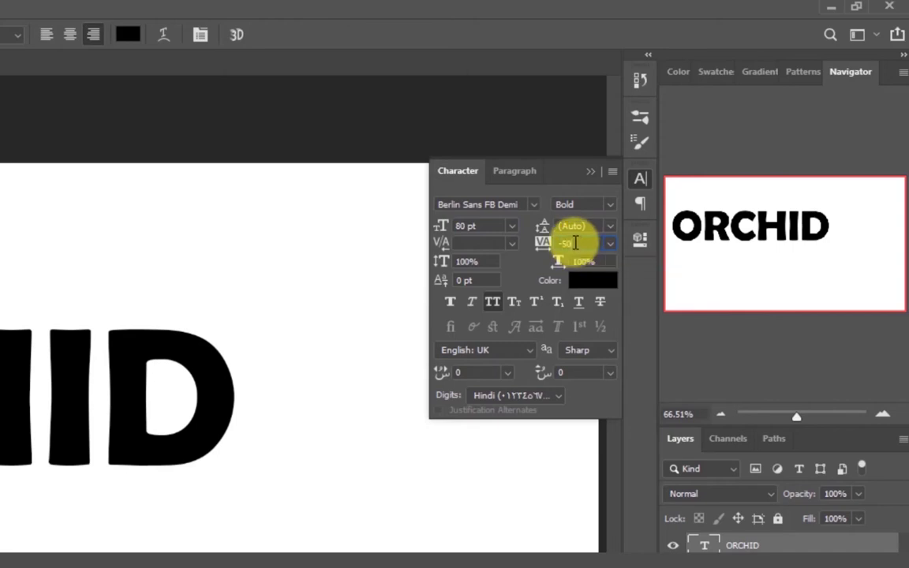
click(483, 227)
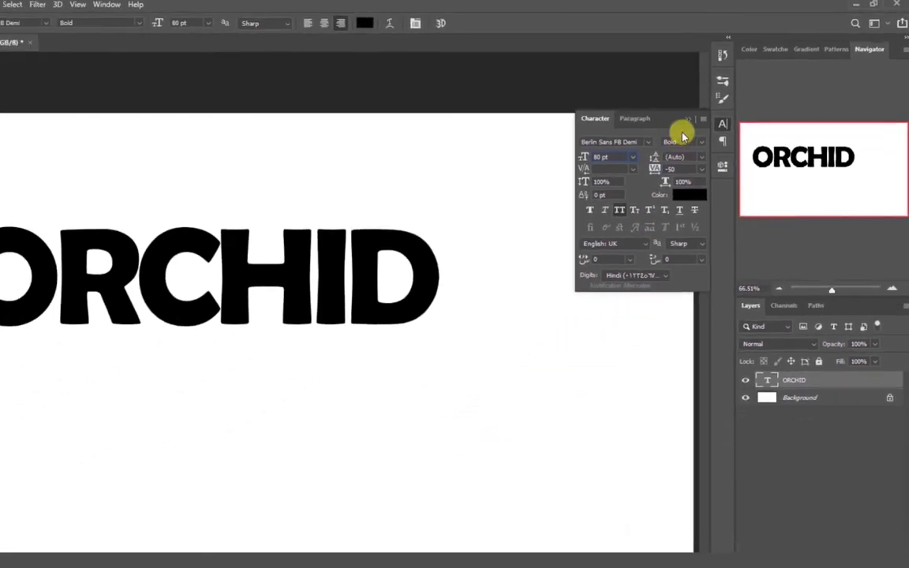
click(715, 111)
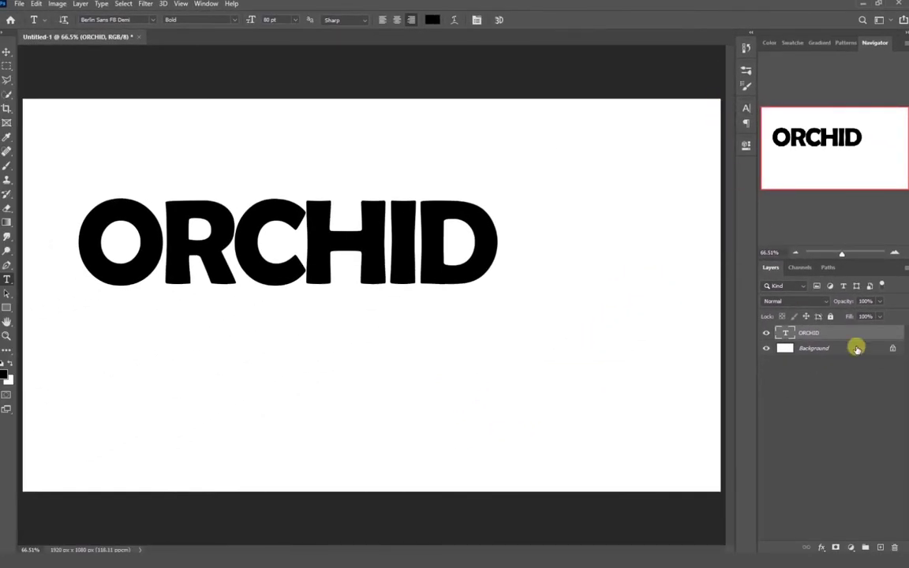
Align the ORCHID text to the horizontal and vertical centre of the canvas, then deselect
click(8, 52)
drag(265, 235, 320, 235)
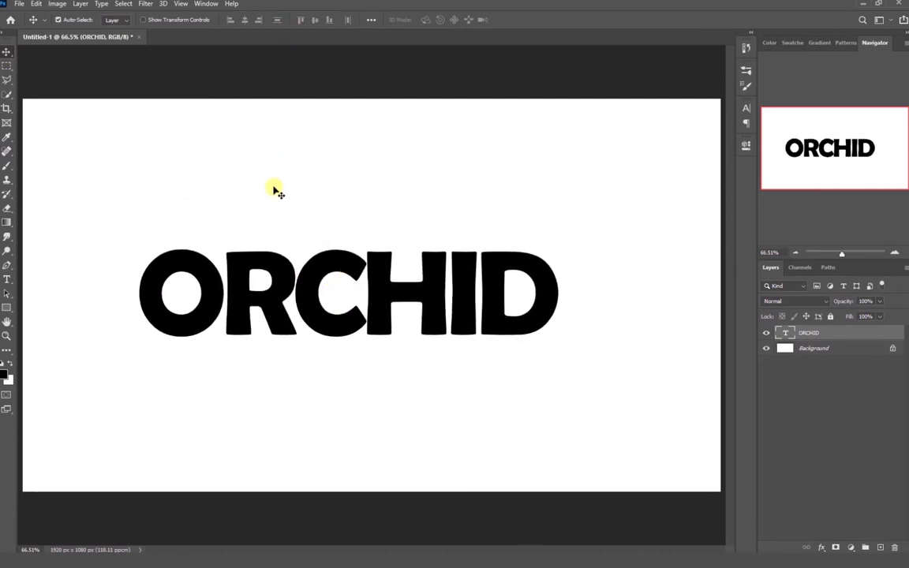
key(ctrl+a)
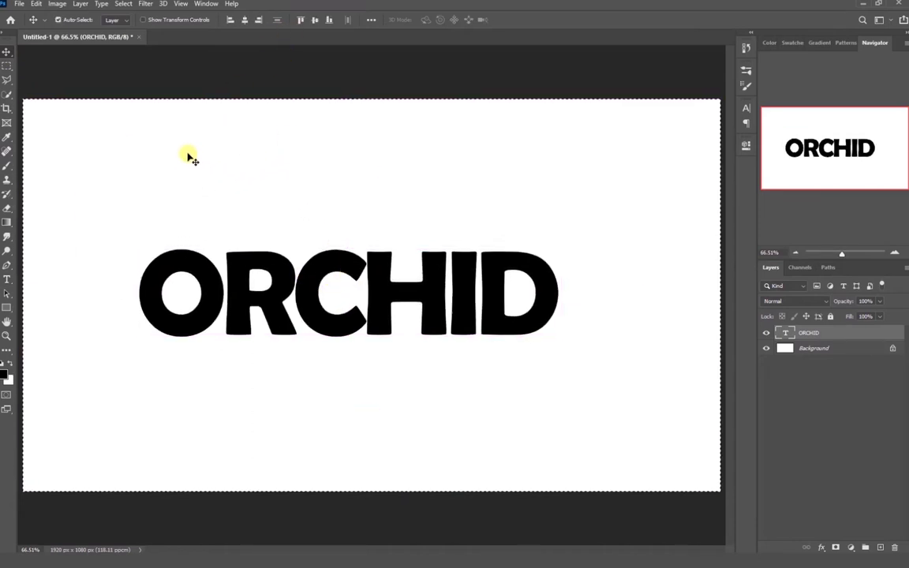
scroll(189, 156, down, 1)
click(244, 19)
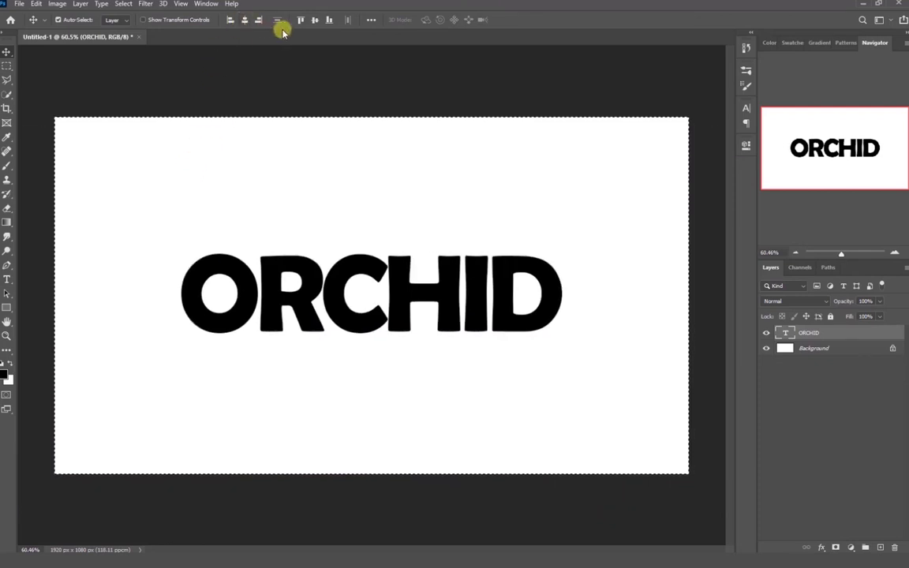
click(313, 21)
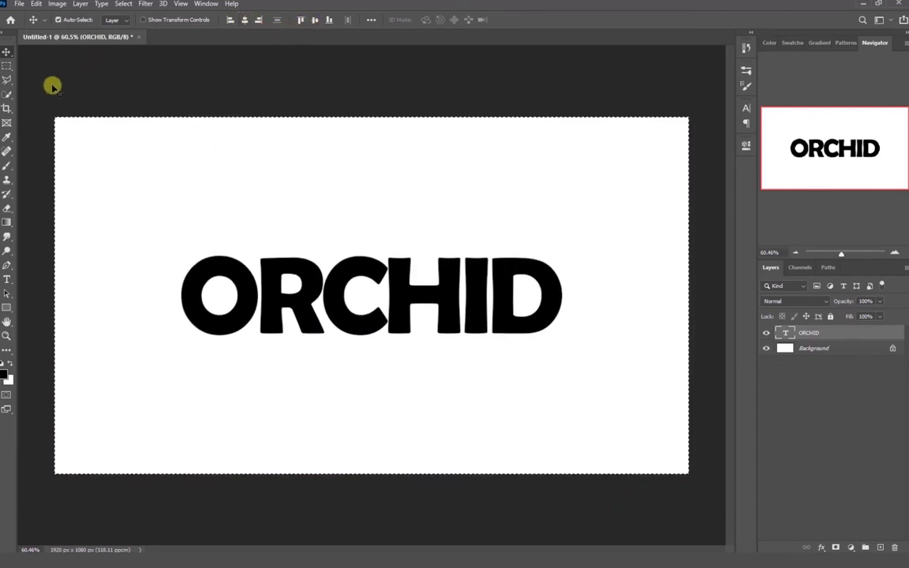
key(ctrl+d)
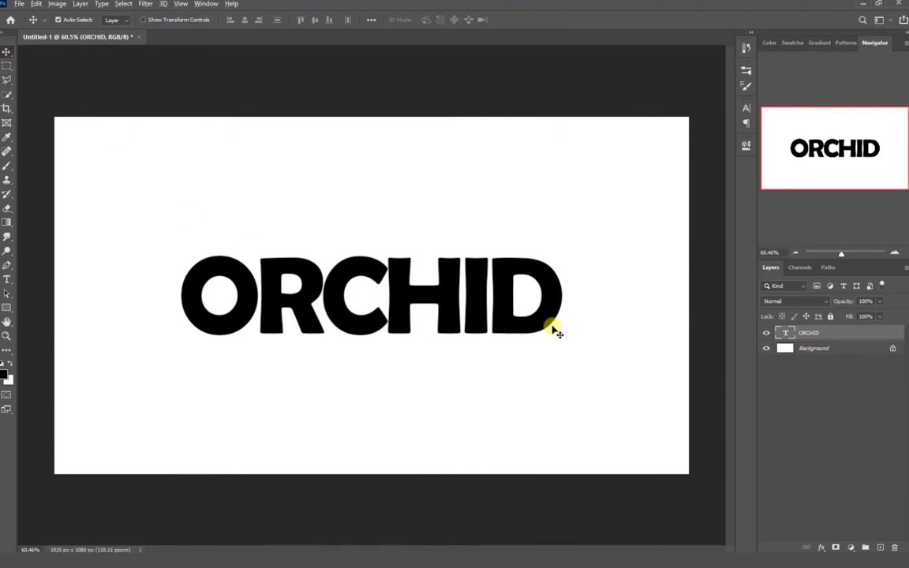
scroll(555, 330, up, 1)
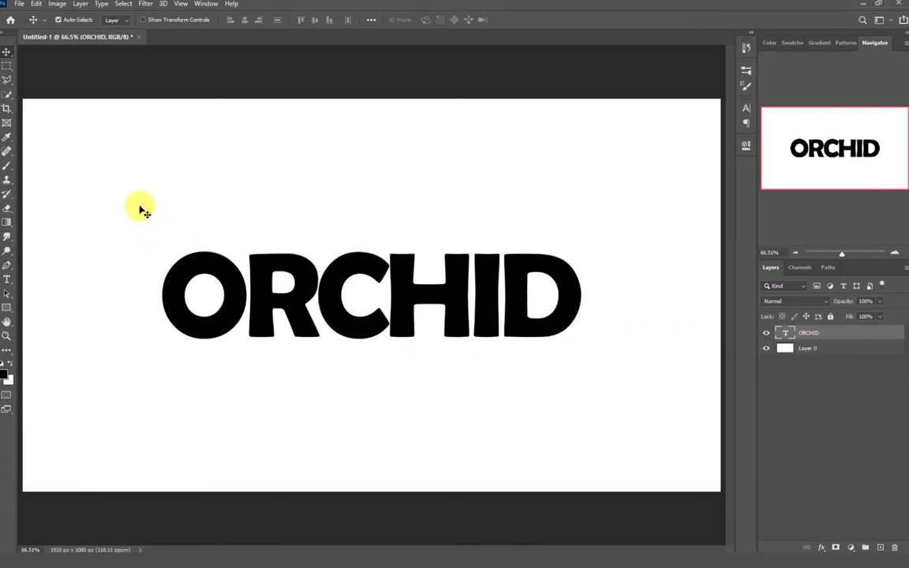
Open angel-1284369_1920.jpg and paste the whole photo into Untitled-1 as a new layer
click(18, 4)
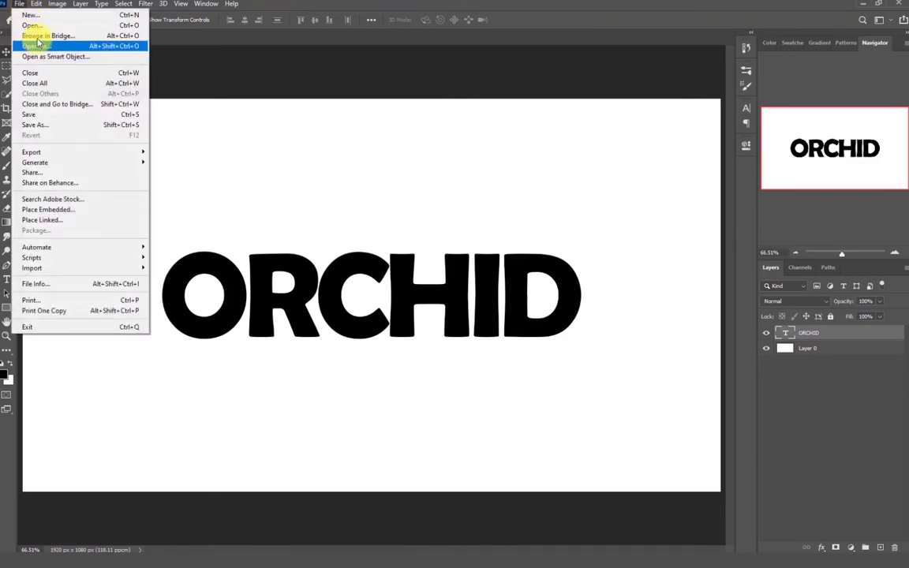
click(31, 25)
double_click(140, 118)
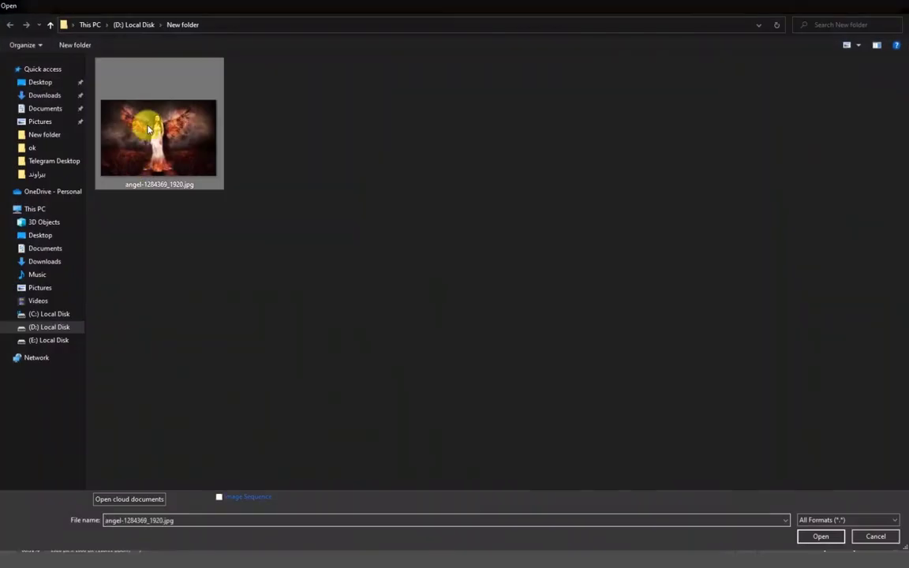
key(ctrl+a)
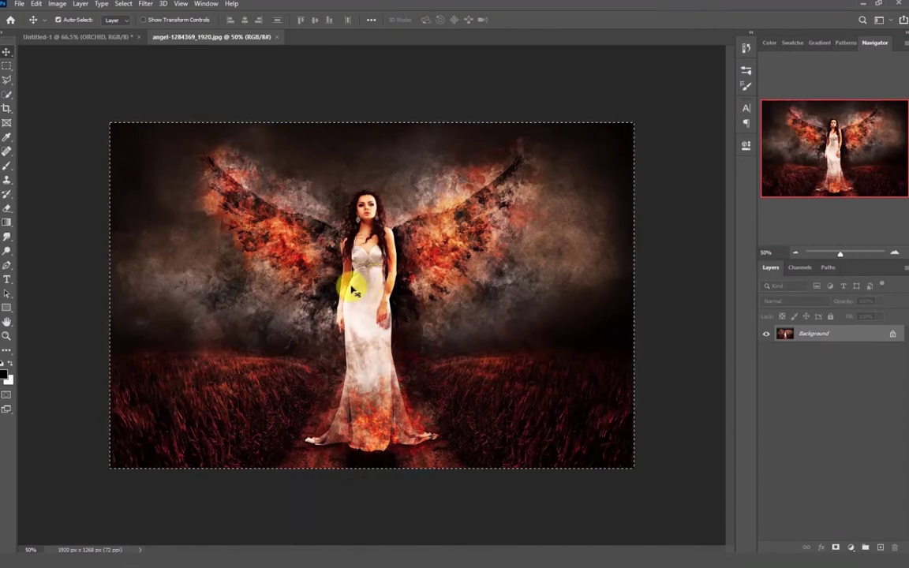
key(ctrl+c)
click(70, 38)
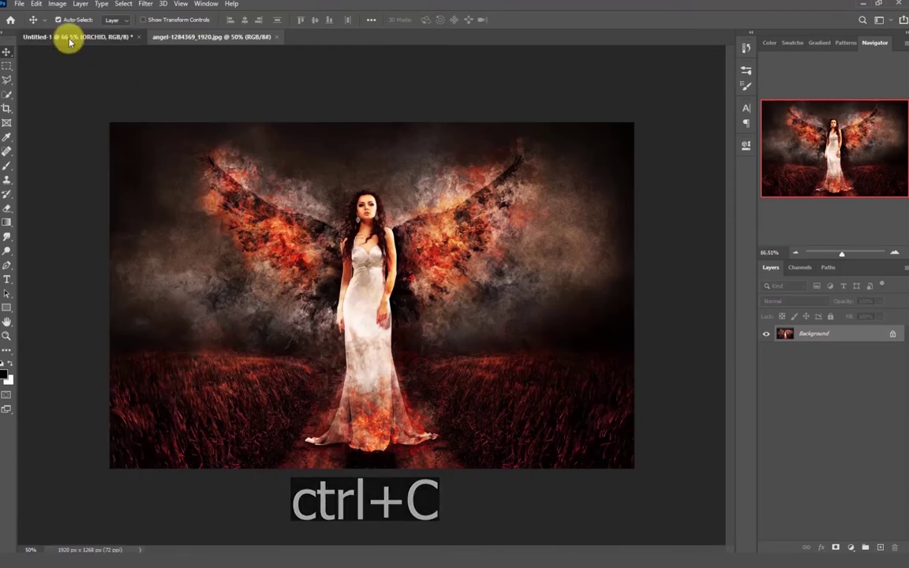
key(ctrl+v)
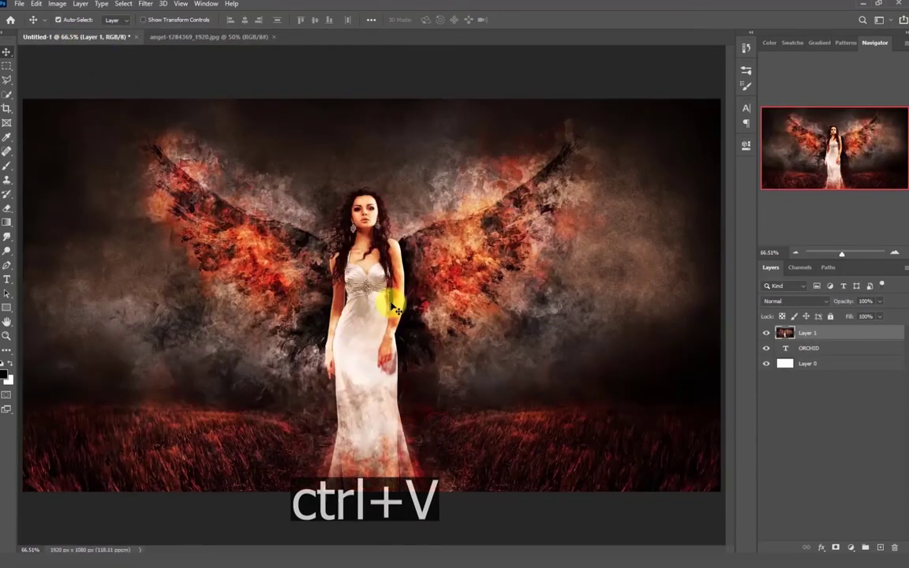
Clip the angel photo layer to the ORCHID text and shift it within the letters
right_click(834, 334)
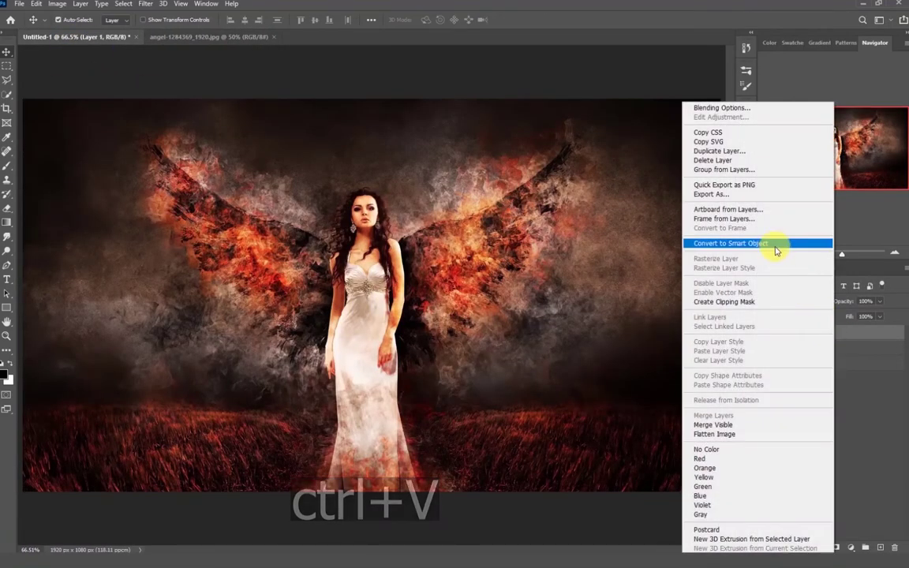
click(750, 302)
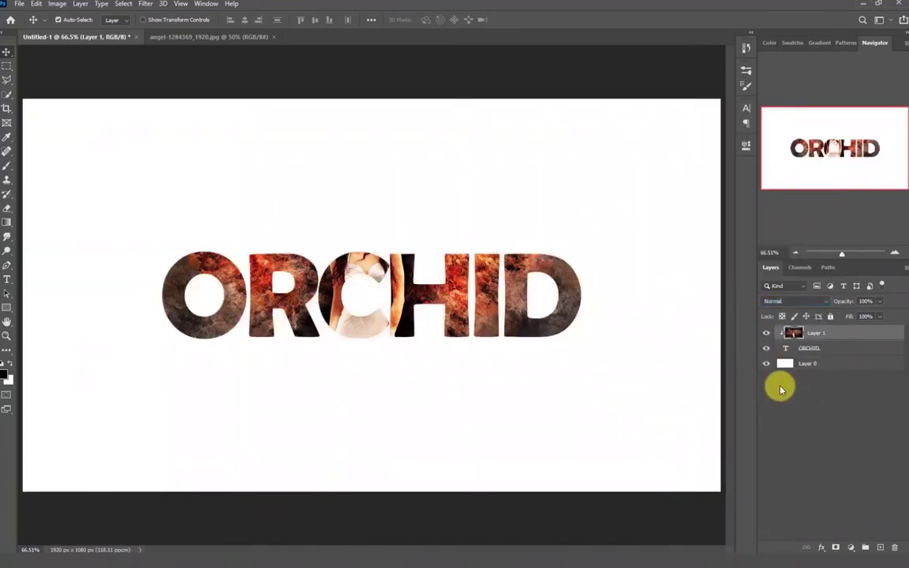
drag(400, 310, 434, 369)
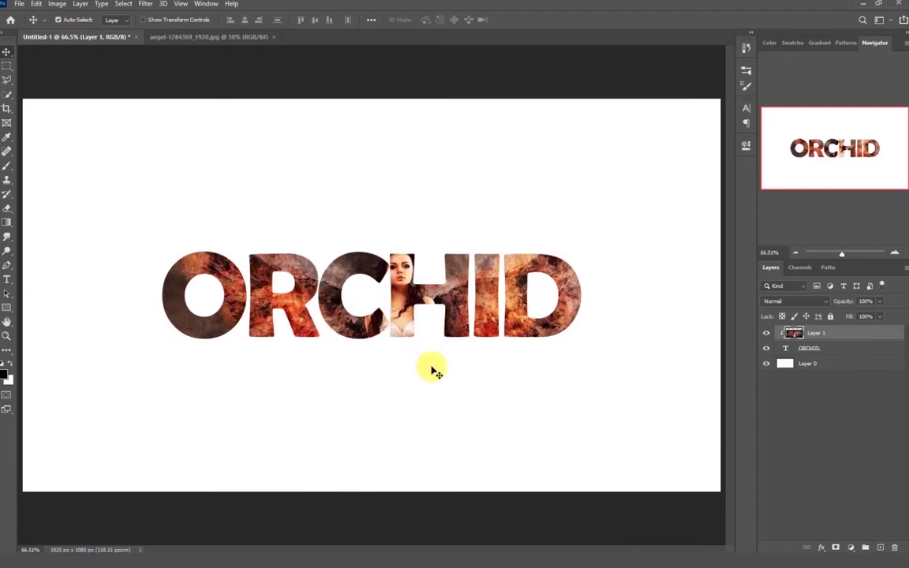
Scale the angel photo to 80.19% and reposition it so her face shows through the letters
key(ctrl+t)
key(ctrl+0)
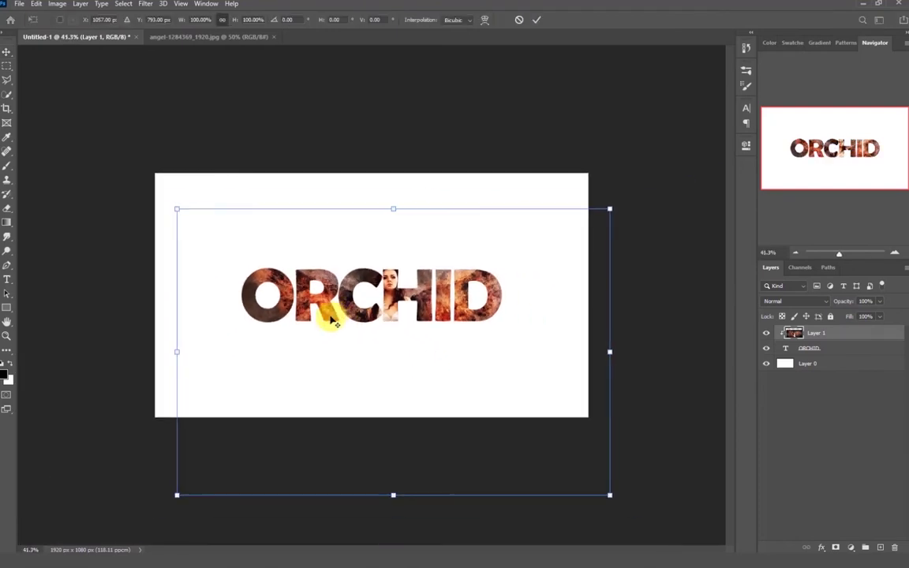
drag(609, 495, 523, 438)
drag(345, 380, 384, 394)
key(ctrl+plus)
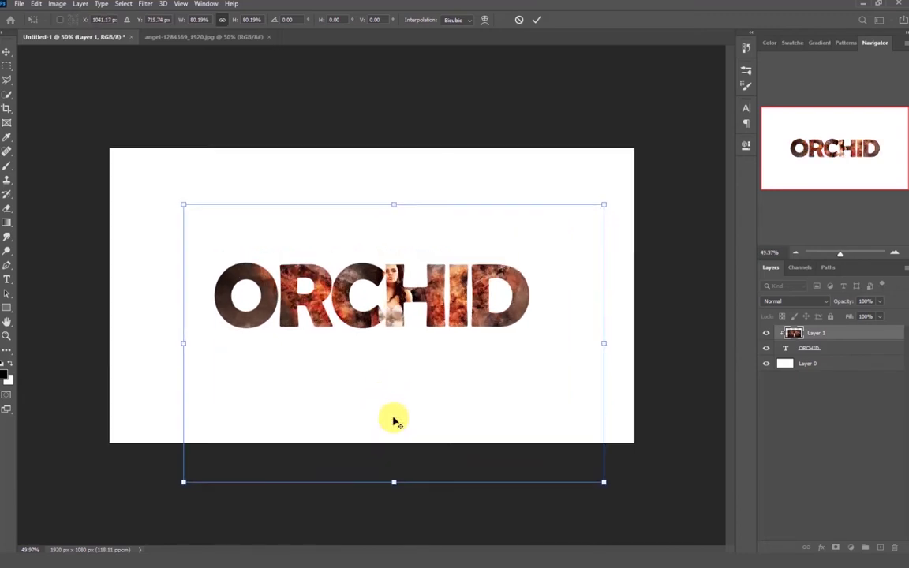
scroll(395, 421, up, 3)
drag(393, 262, 401, 278)
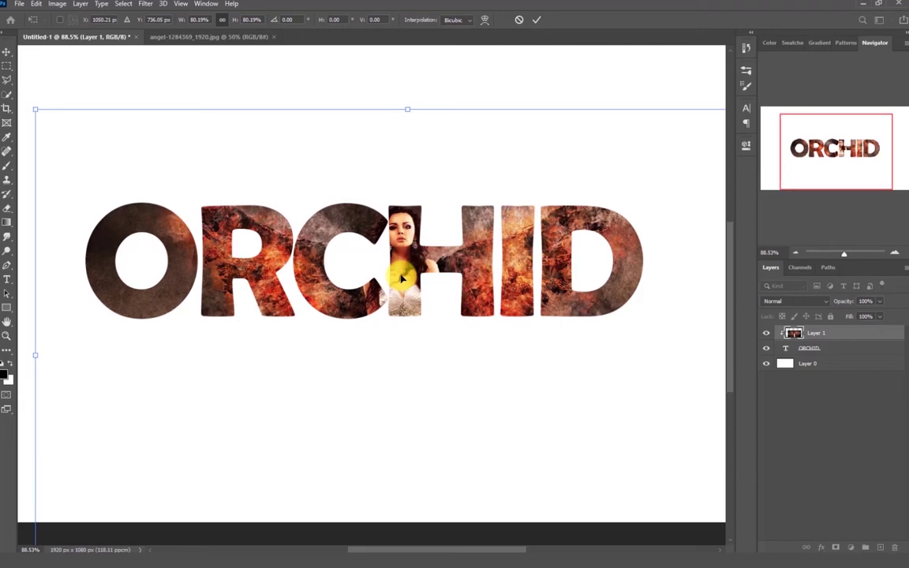
key(Return)
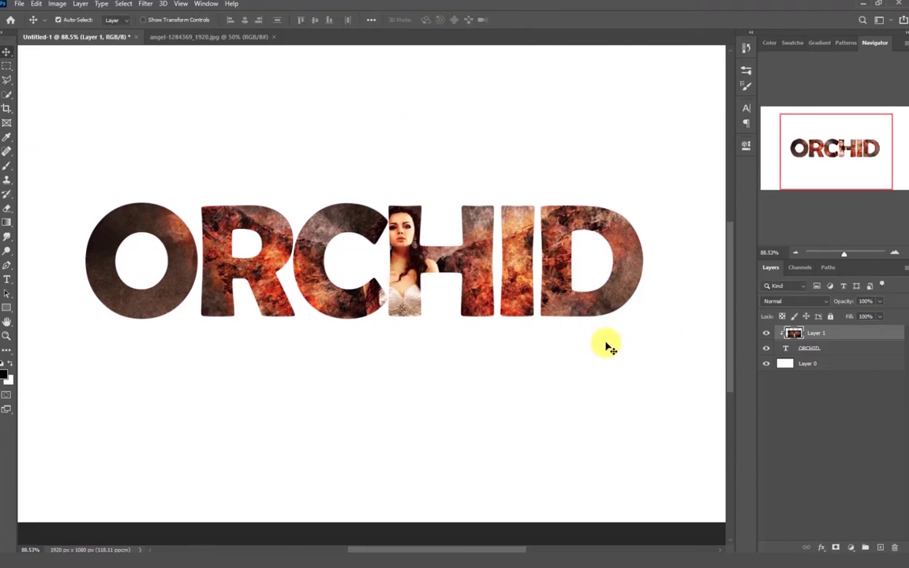
Give the ORCHID layer a 1 px Stroke layer style
click(820, 348)
right_click(828, 347)
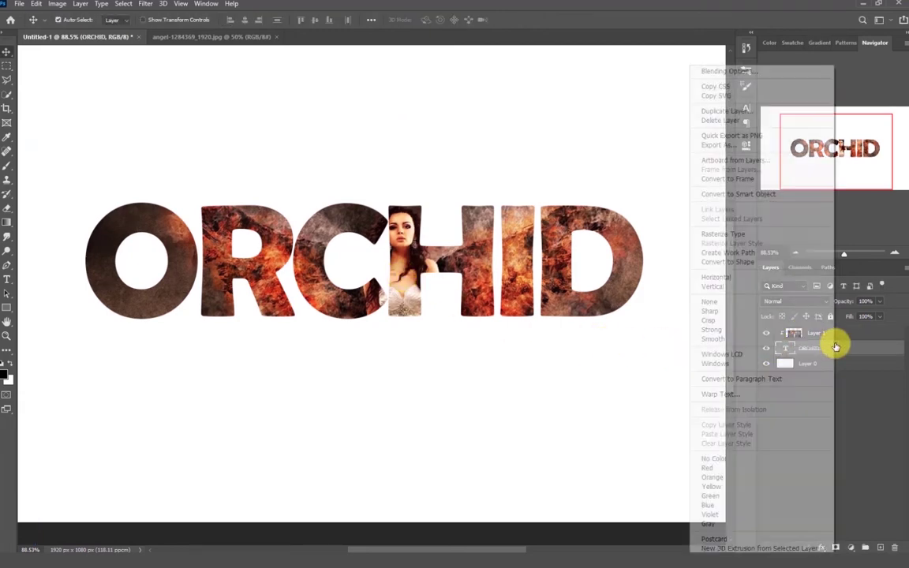
click(720, 73)
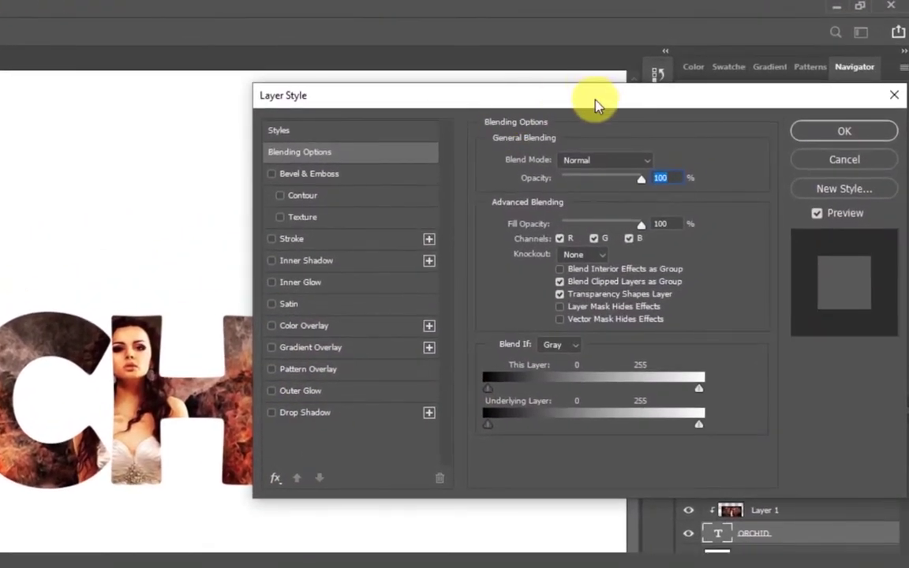
drag(596, 105, 644, 90)
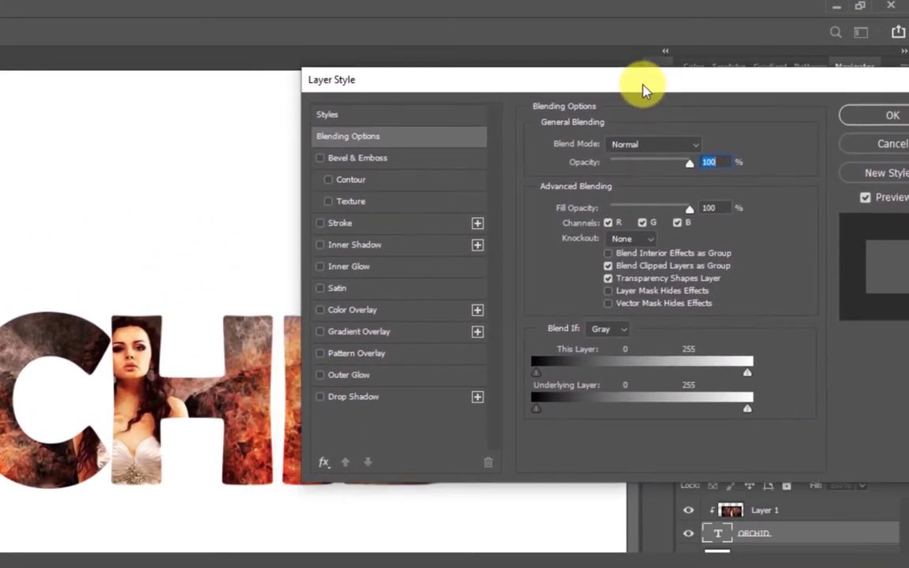
click(363, 231)
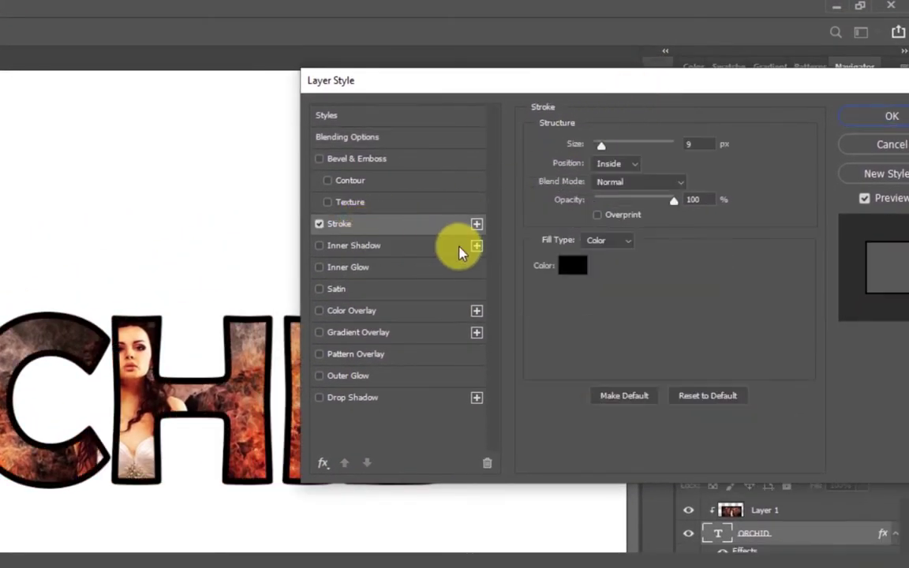
double_click(697, 142)
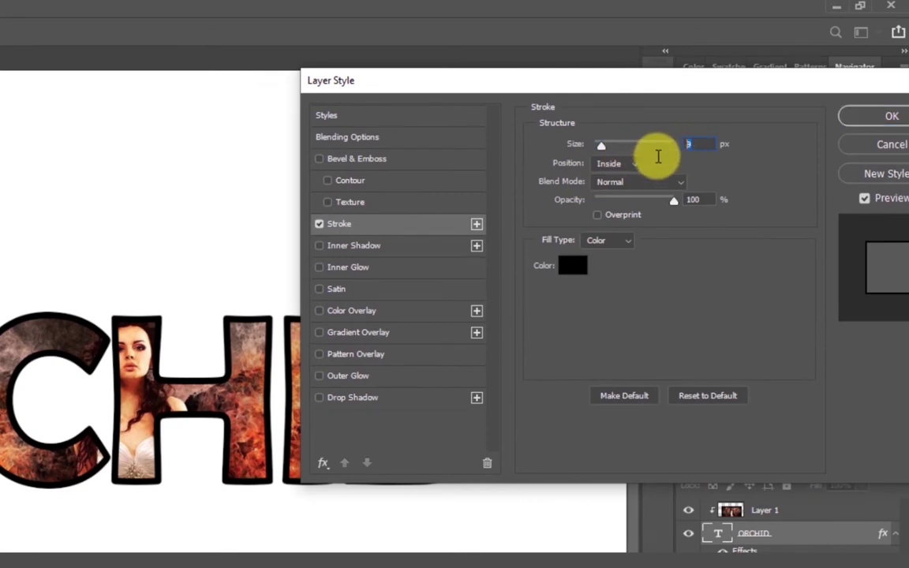
text(1)
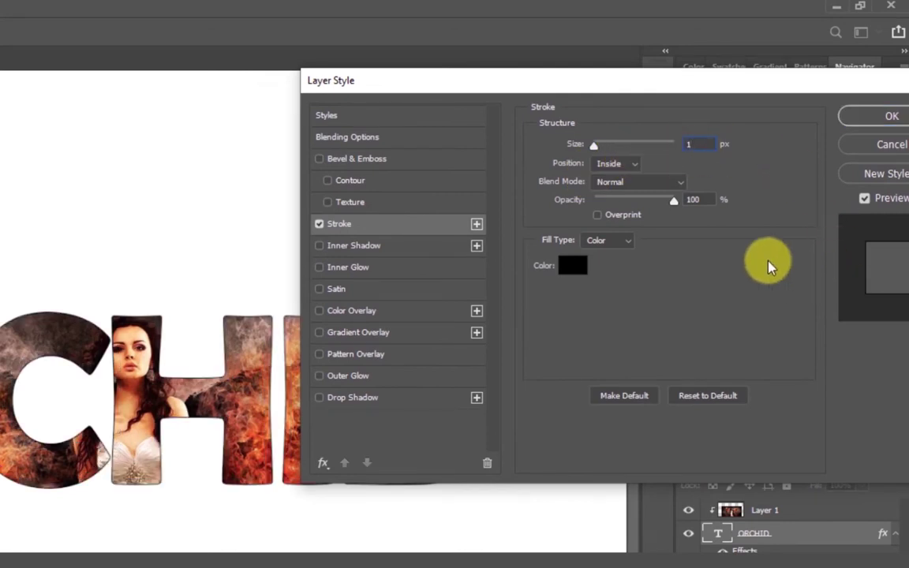
Add a Normal-mode Drop Shadow with 6 px distance and 6 px size to ORCHID
drag(718, 97, 653, 85)
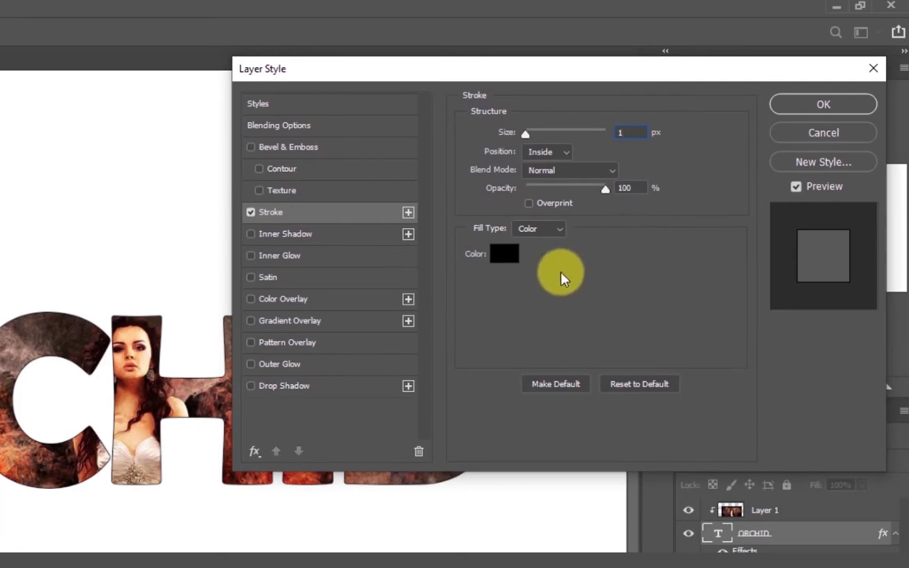
click(300, 387)
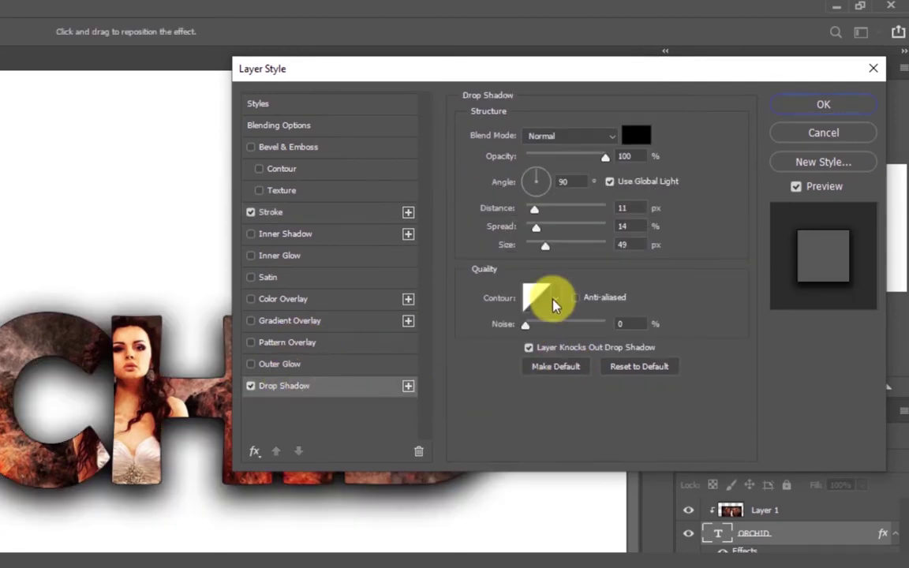
click(559, 137)
click(538, 154)
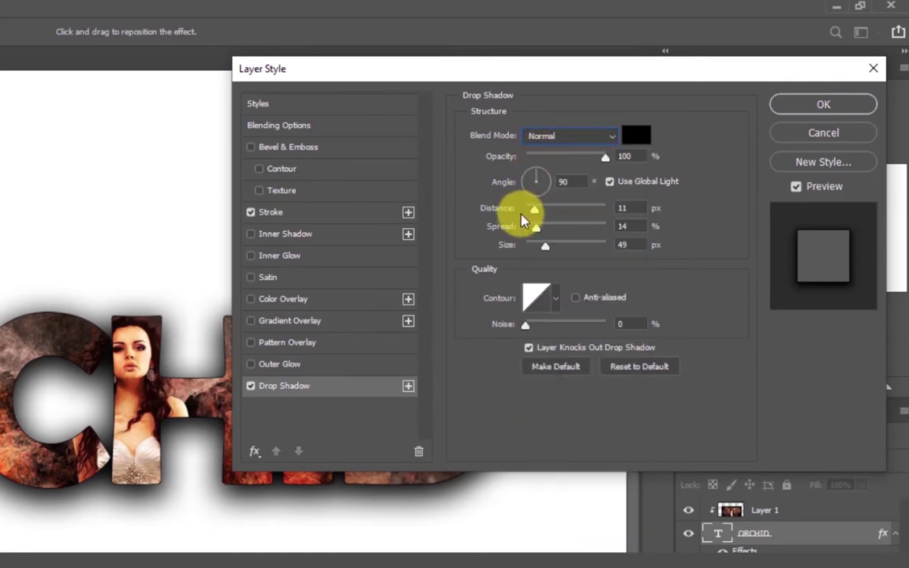
mouse_move(535, 215)
mouse_down()
mouse_move(518, 228)
mouse_move(530, 252)
mouse_up()
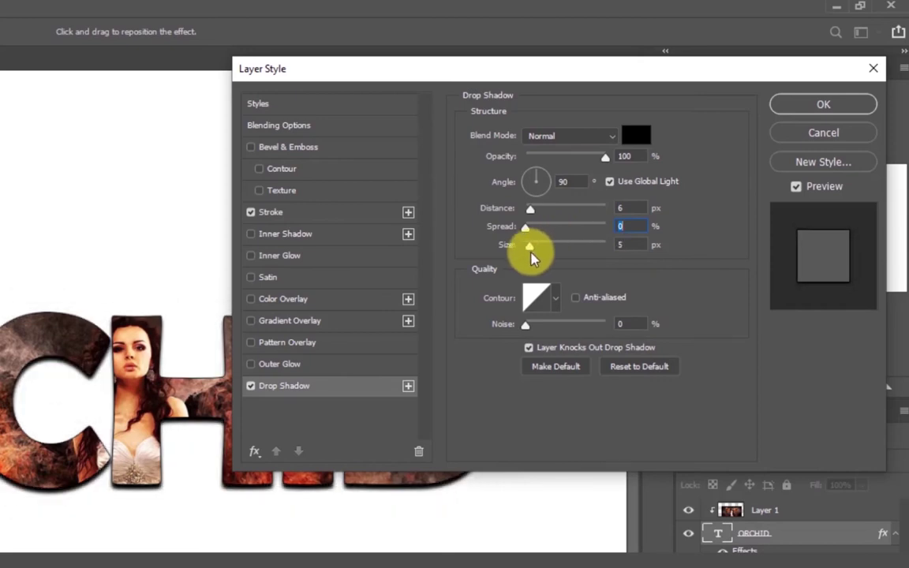
click(531, 251)
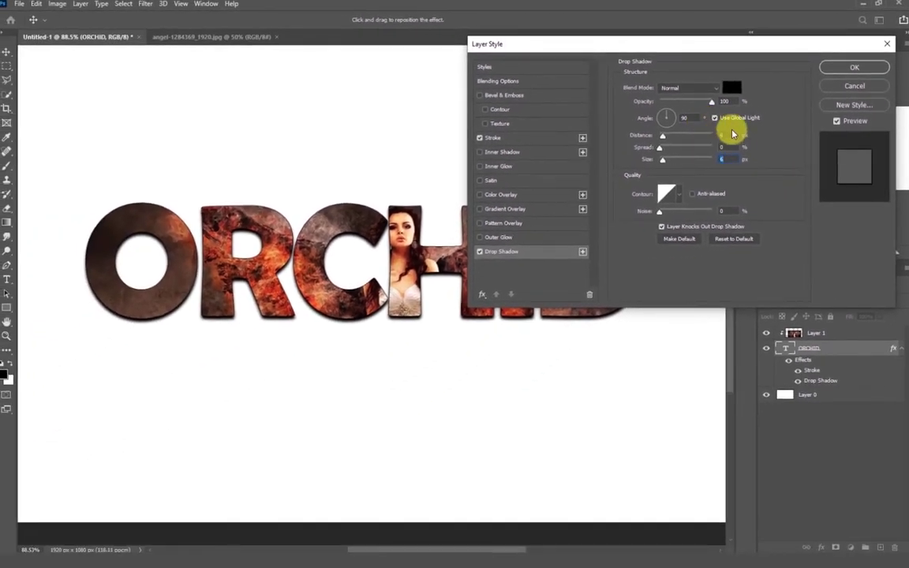
click(852, 68)
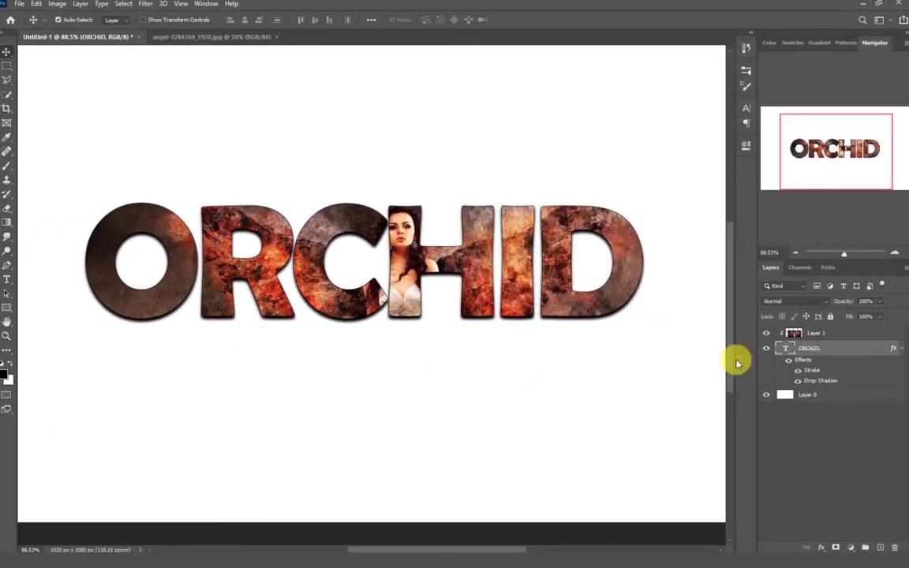
scroll(433, 331, down, 1)
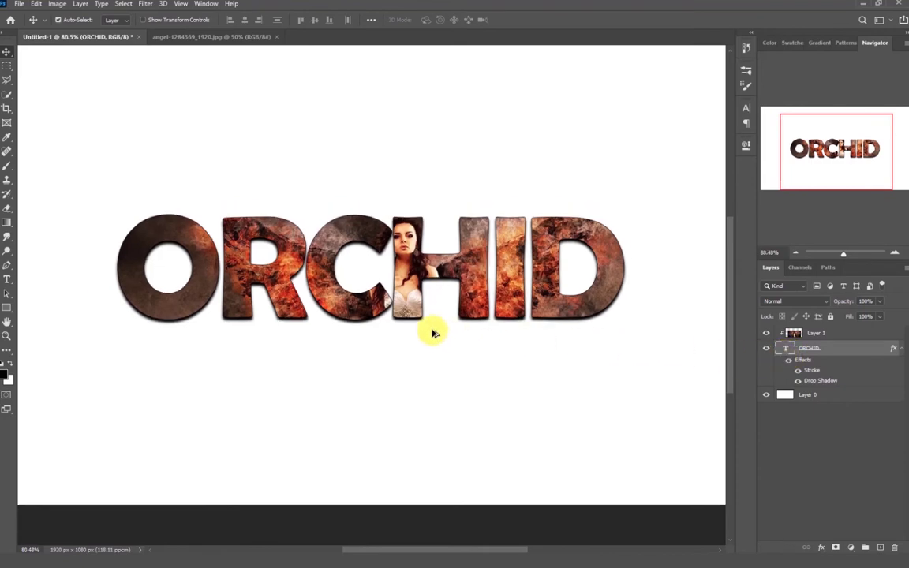
scroll(433, 331, down, 1)
scroll(433, 332, up, 1)
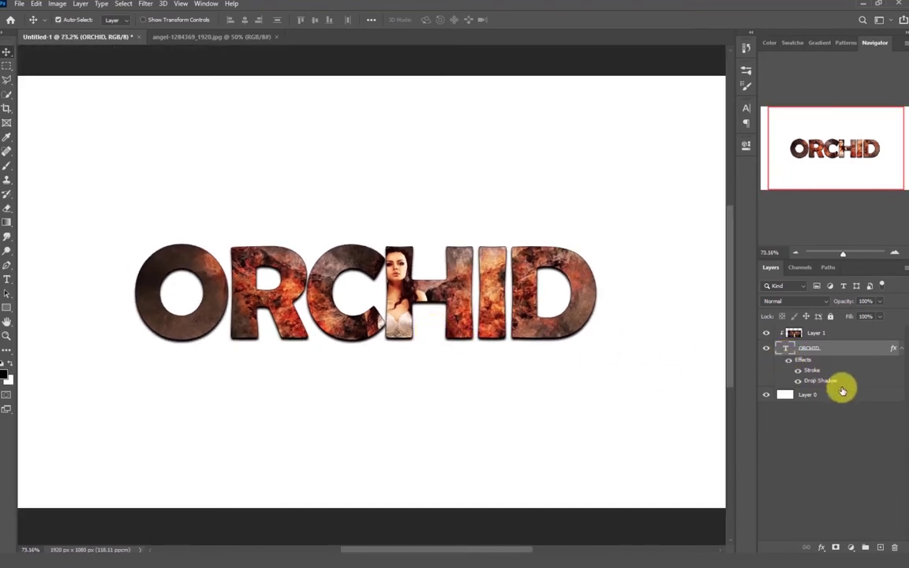
click(823, 395)
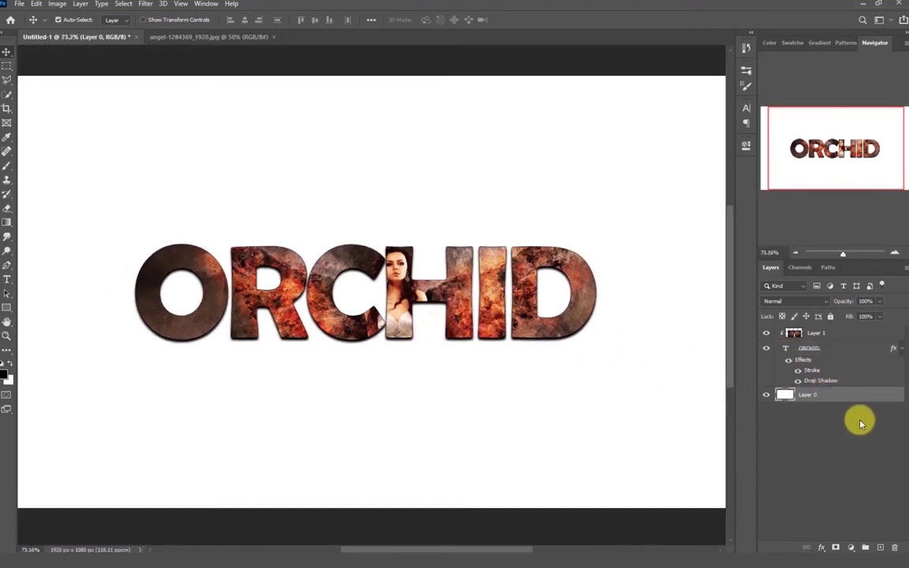
Add a reversed, radial Gradient Overlay to Layer 0
right_click(844, 396)
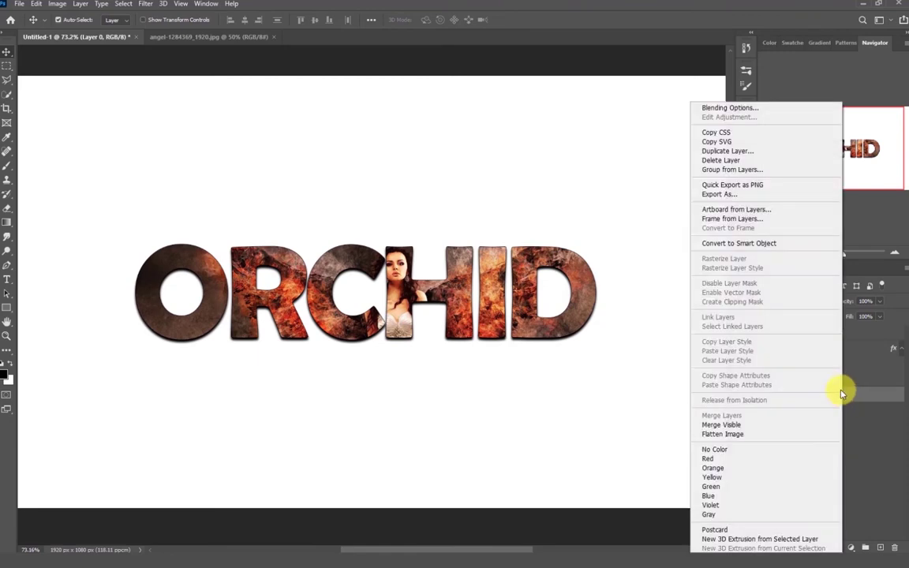
click(720, 107)
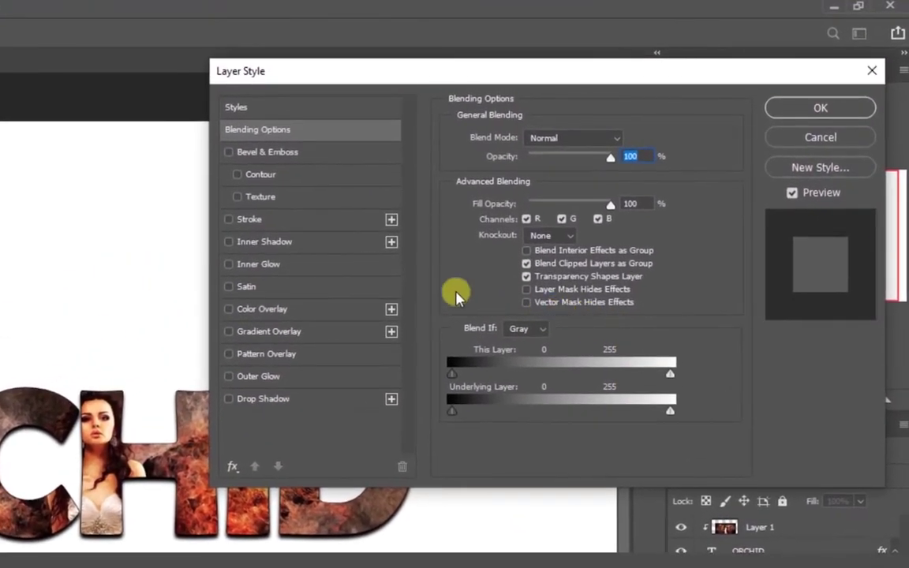
click(268, 331)
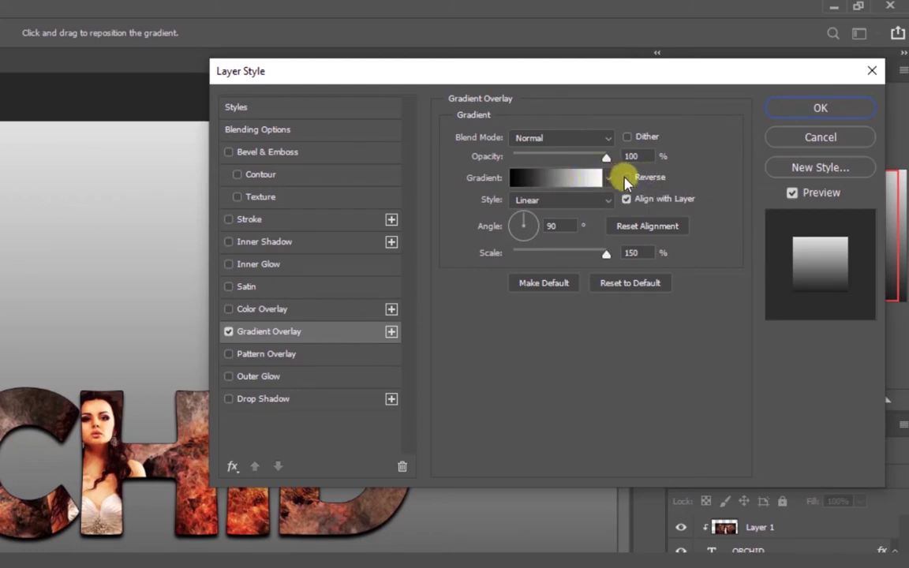
click(627, 178)
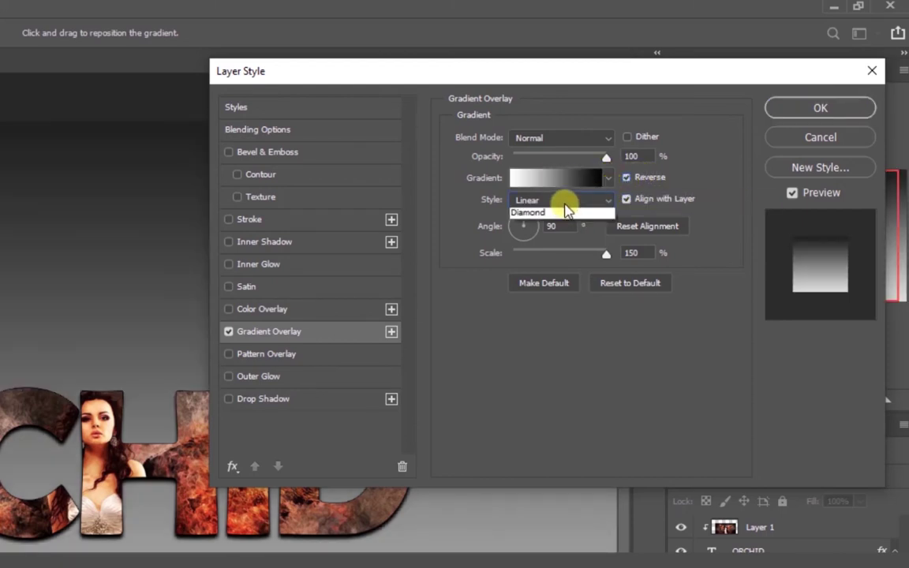
click(536, 218)
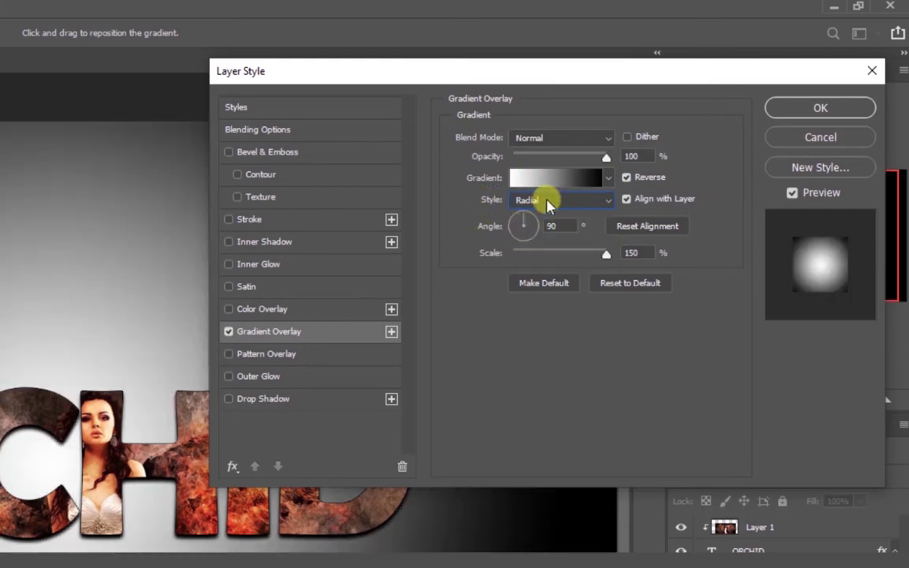
click(521, 181)
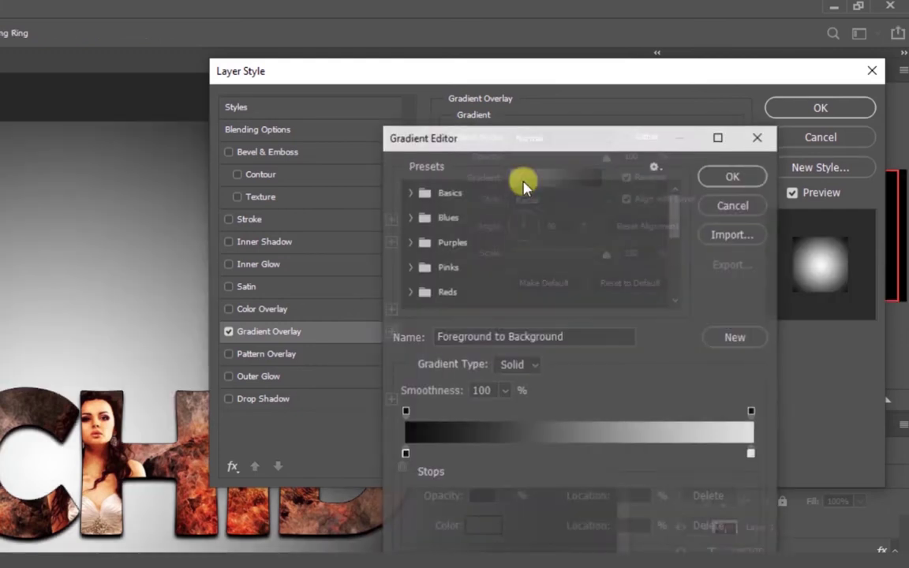
Recolour the gradient stops to dark grey #3d3d3d and light grey #ababab, and apply the overlay
click(405, 454)
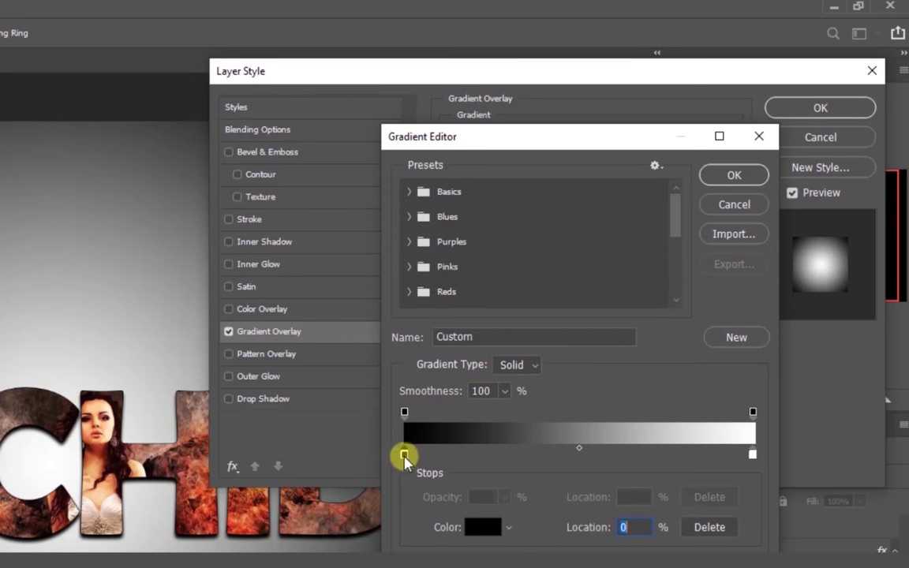
click(472, 527)
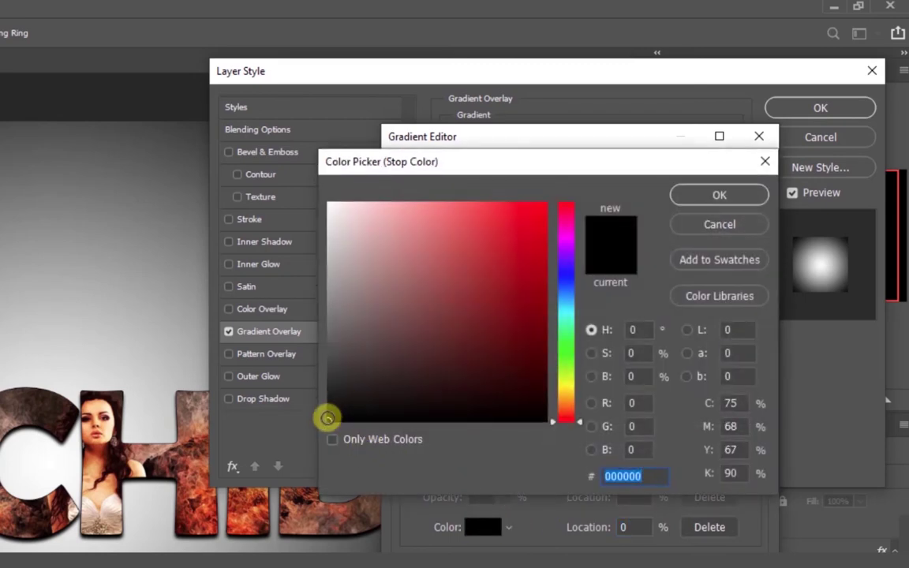
drag(328, 417, 307, 364)
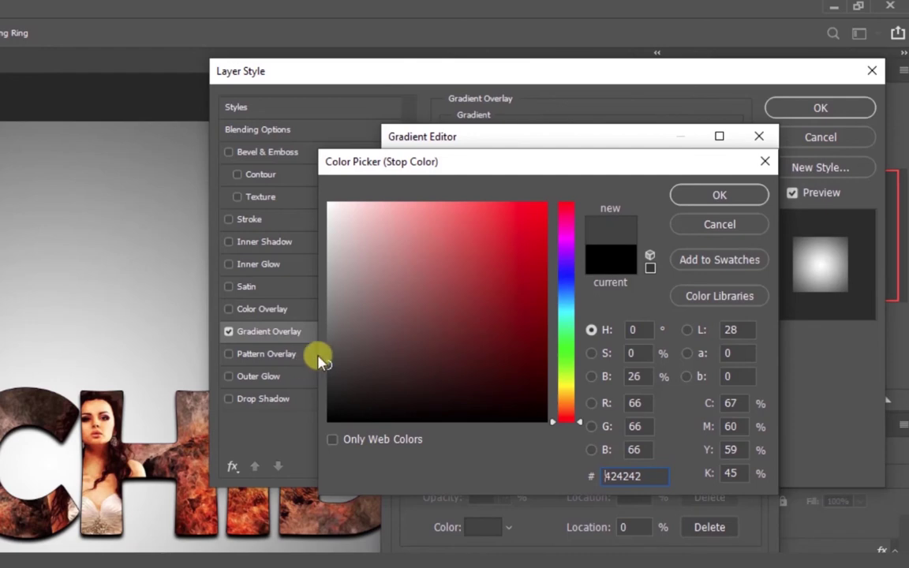
click(328, 365)
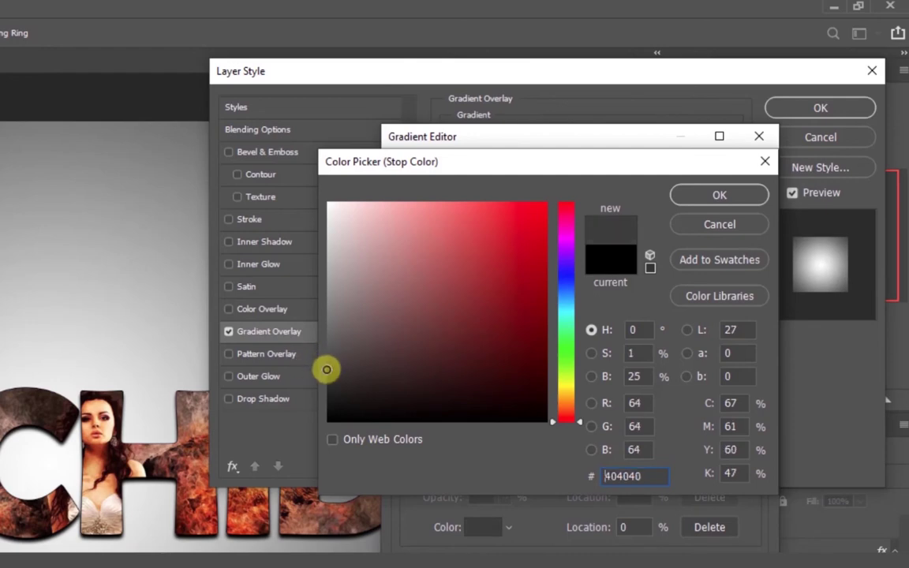
click(326, 367)
click(696, 196)
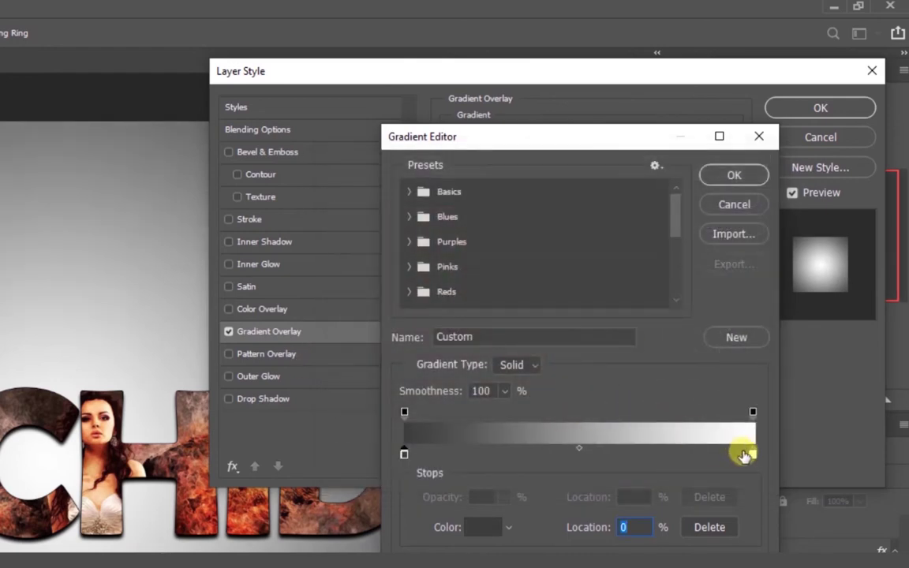
click(482, 527)
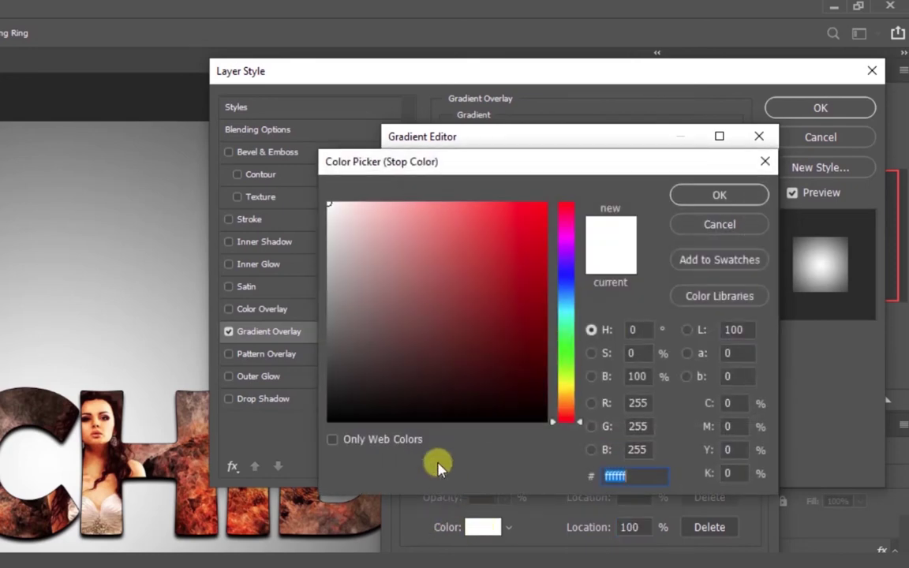
mouse_move(337, 209)
mouse_down()
mouse_move(305, 264)
mouse_move(319, 274)
mouse_up()
click(113, 331)
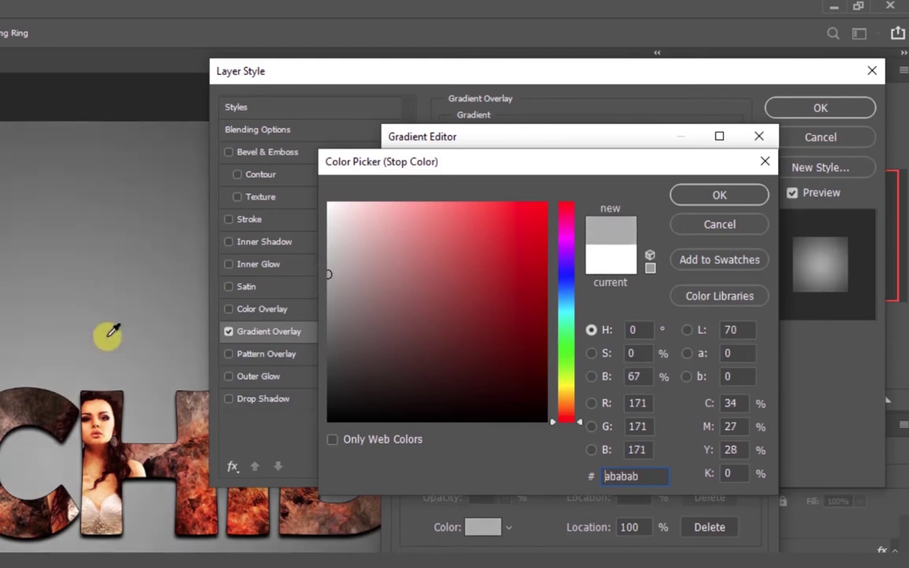
click(715, 197)
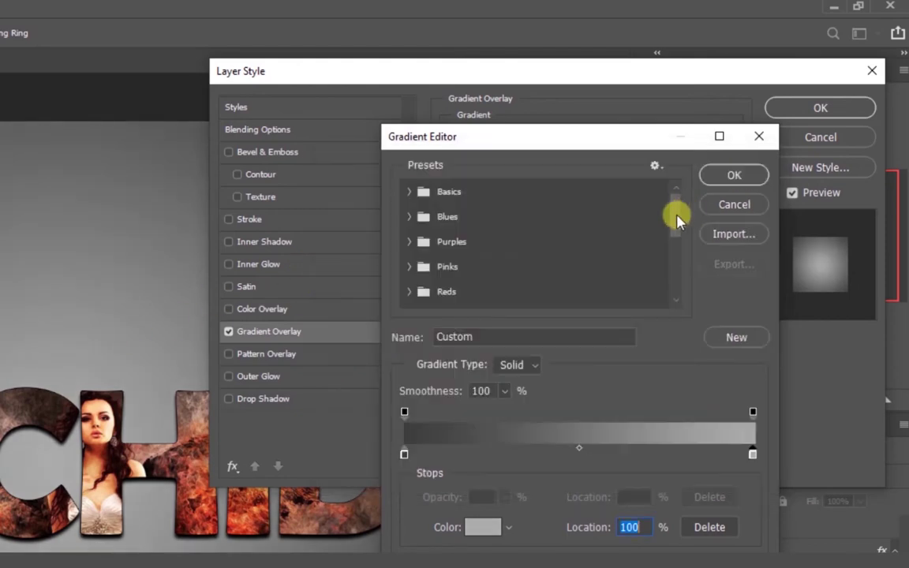
click(729, 175)
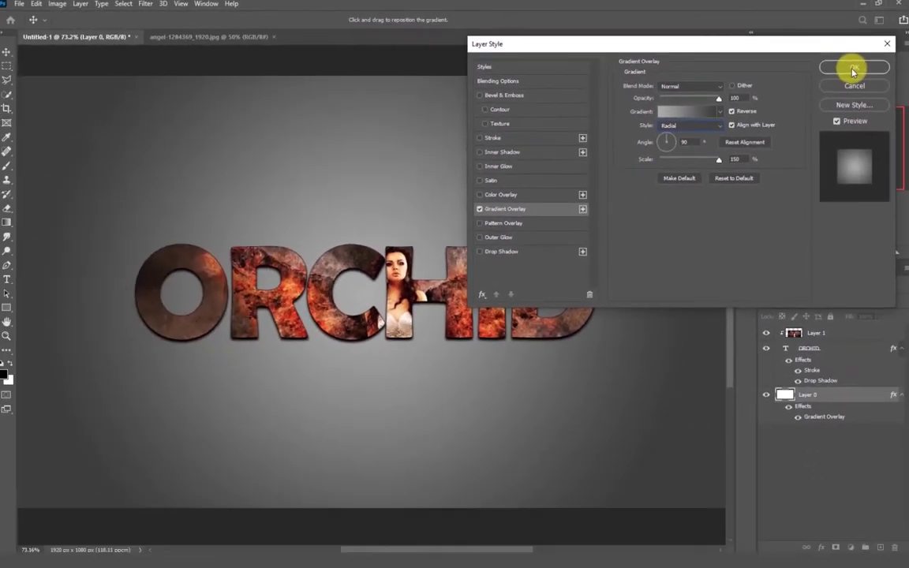
click(853, 70)
Hide the original ORCHID layer and rasterize the ORCHID copy type layer
key(ctrl+0)
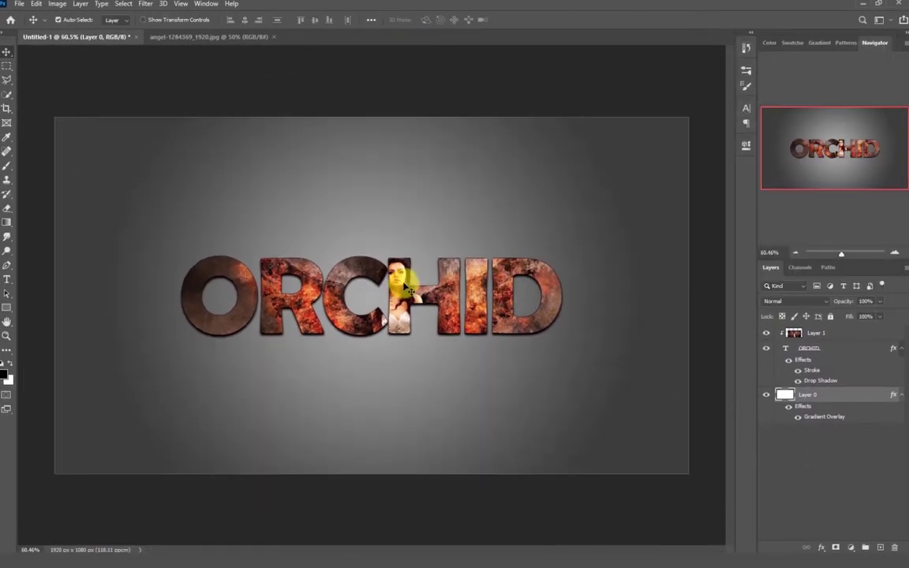
double_click(809, 348)
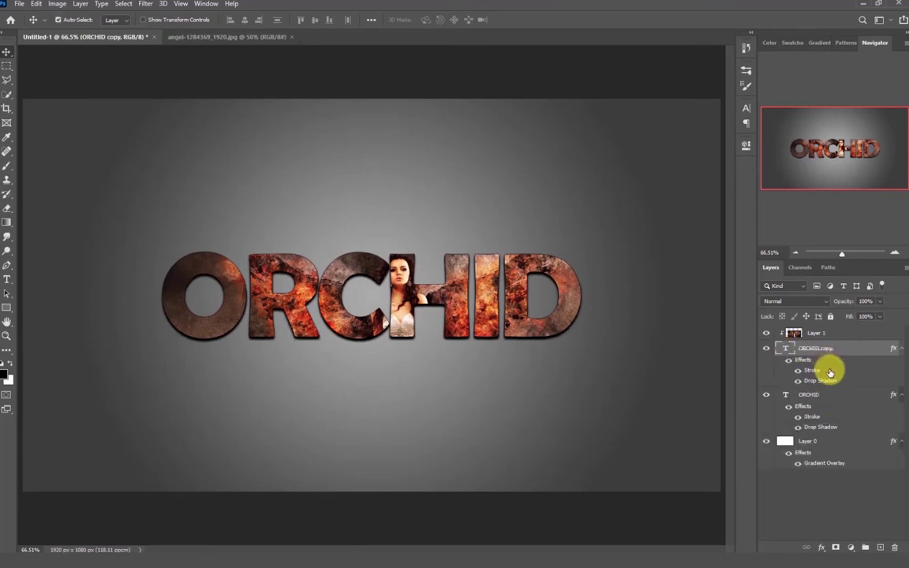
click(766, 395)
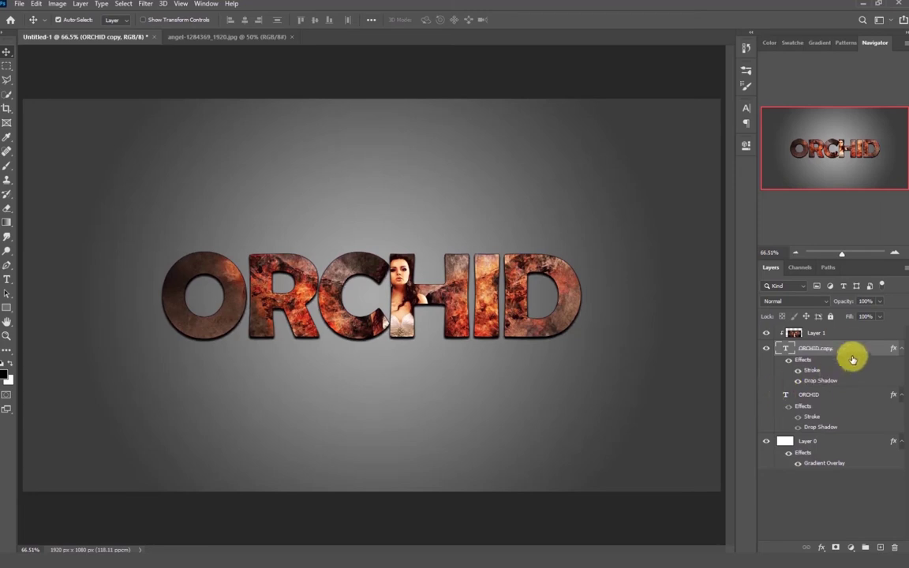
right_click(849, 353)
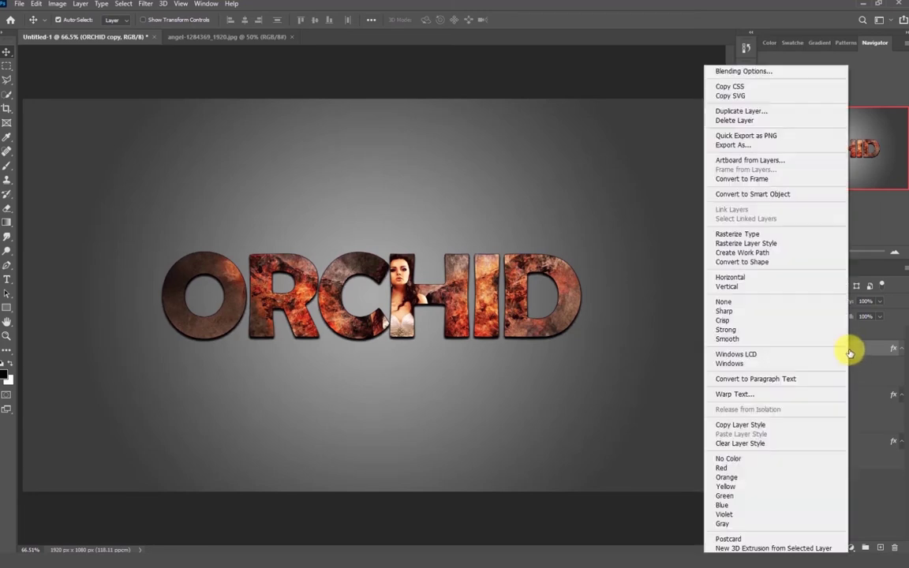
click(764, 236)
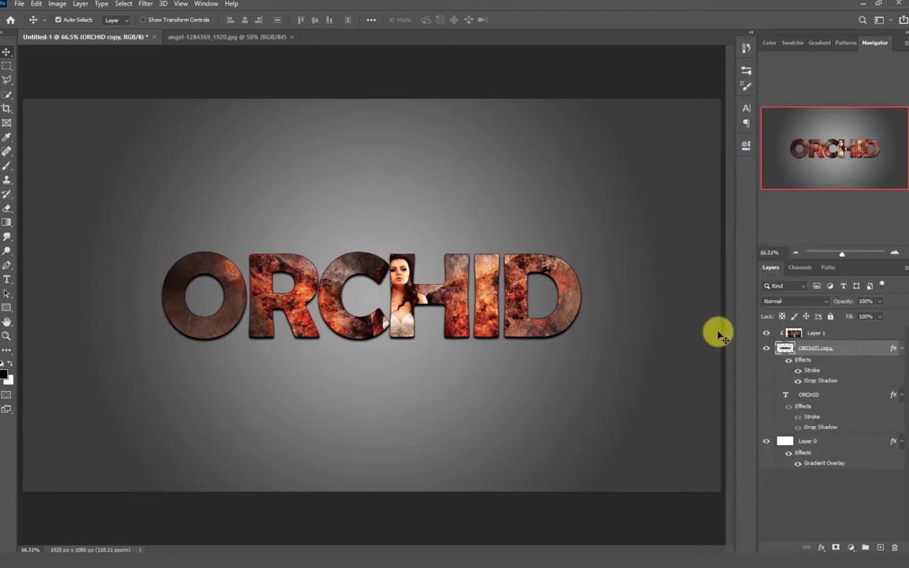
click(7, 165)
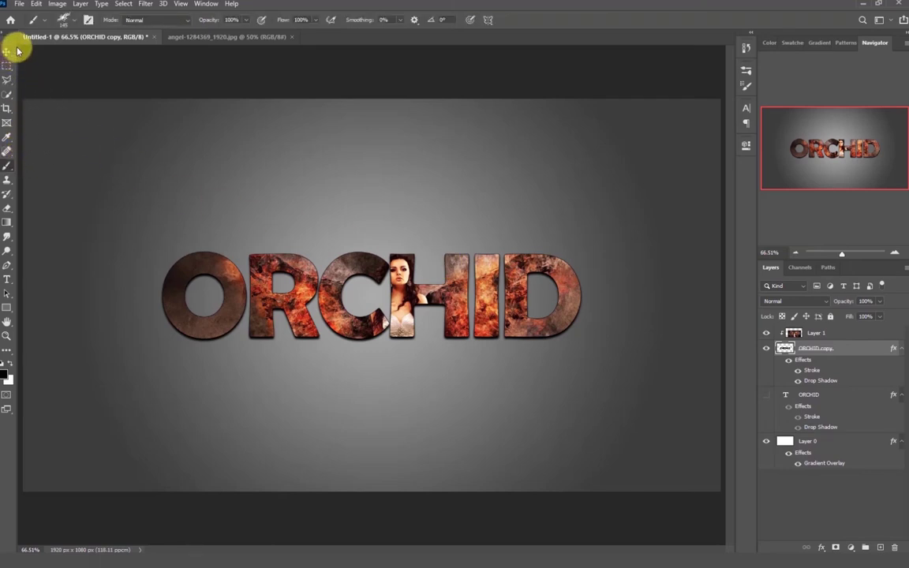
Choose the shape 1 brush at 204 px and stamp a dark ornament atop the O
click(747, 84)
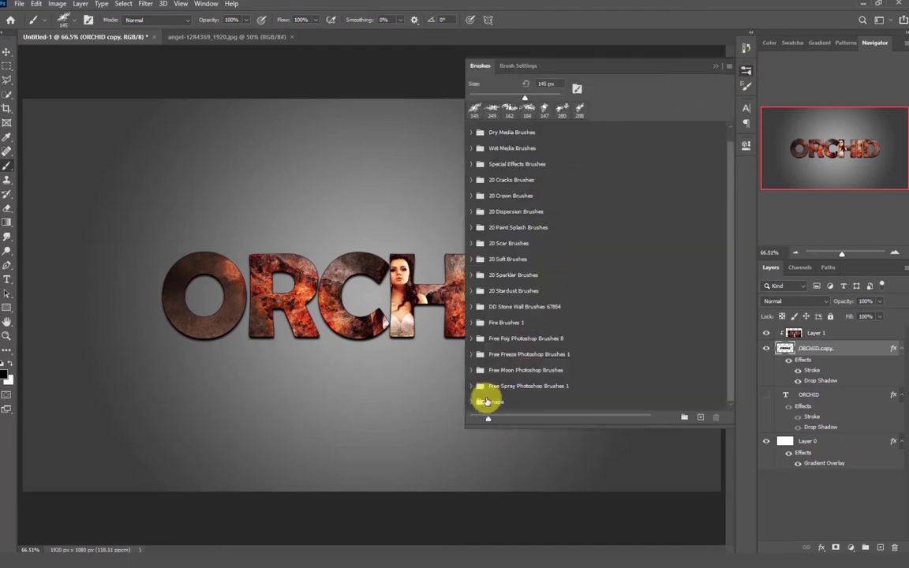
click(473, 403)
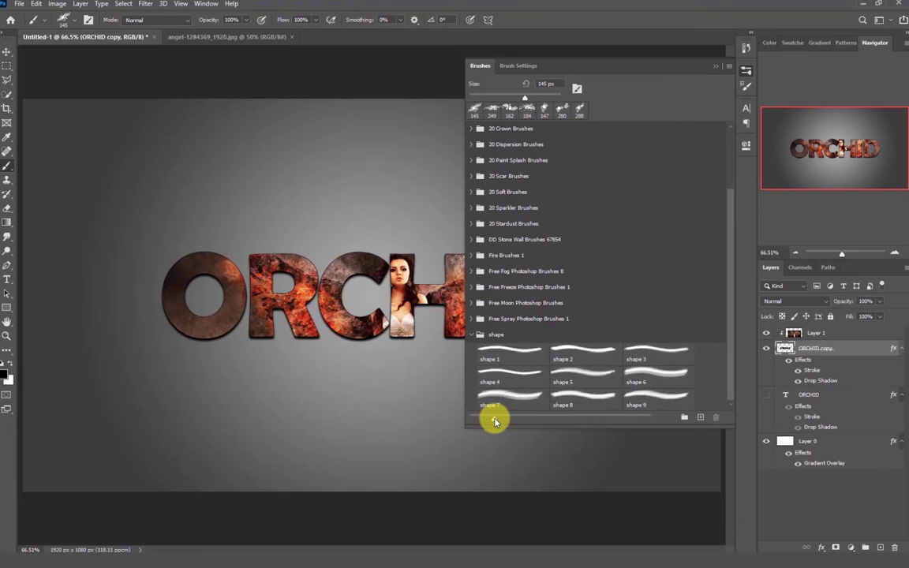
drag(493, 419, 510, 418)
scroll(531, 305, down, 2)
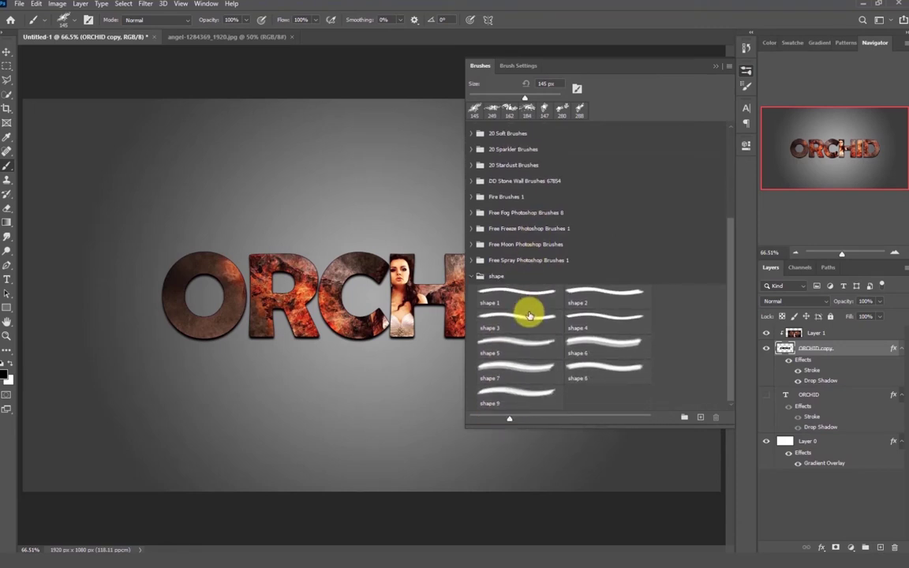
click(514, 303)
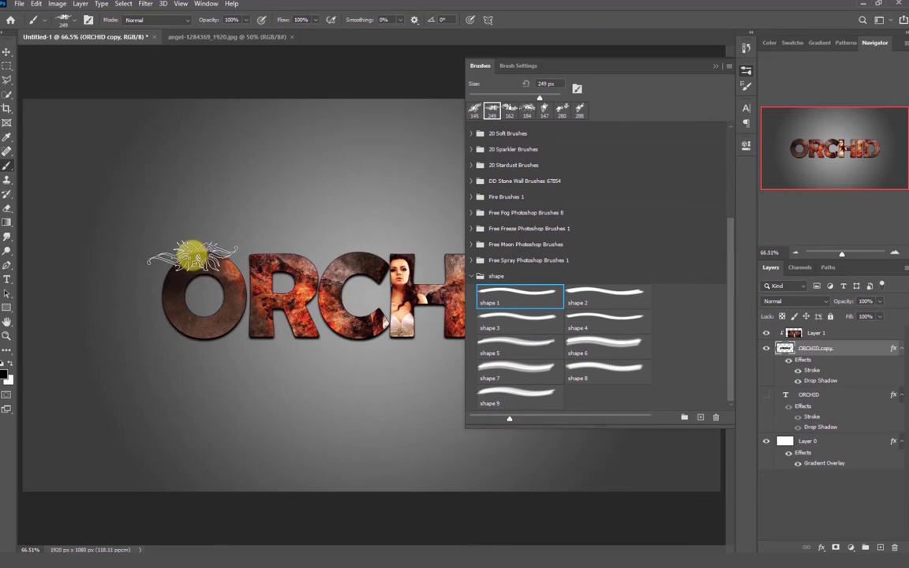
drag(183, 263, 194, 257)
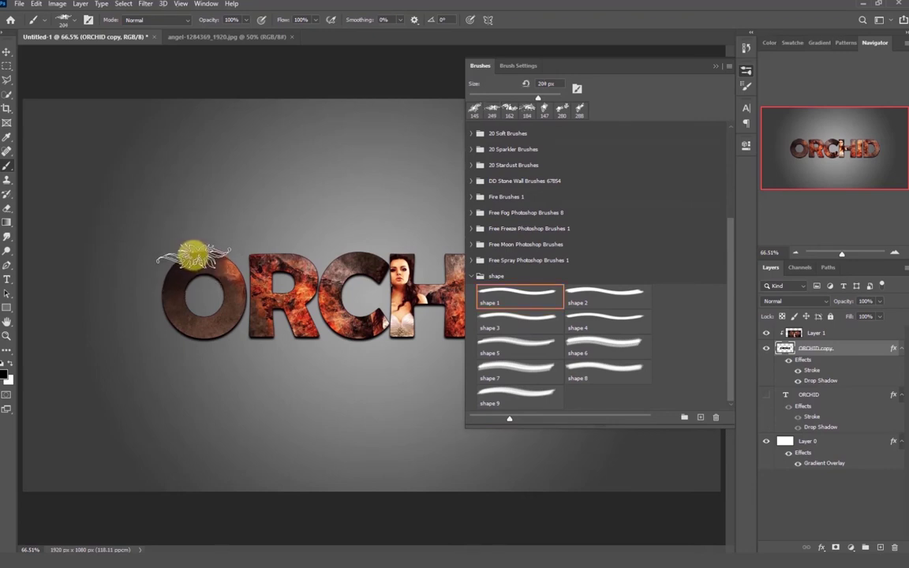
click(193, 255)
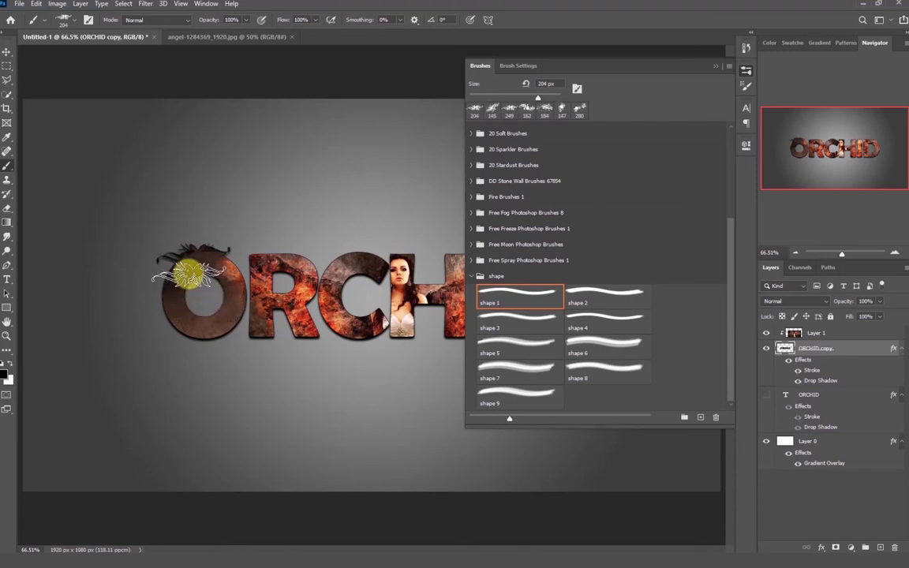
Stamp shape 6 ornaments around the O, the C–H join, and the bottoms of H and R
click(588, 345)
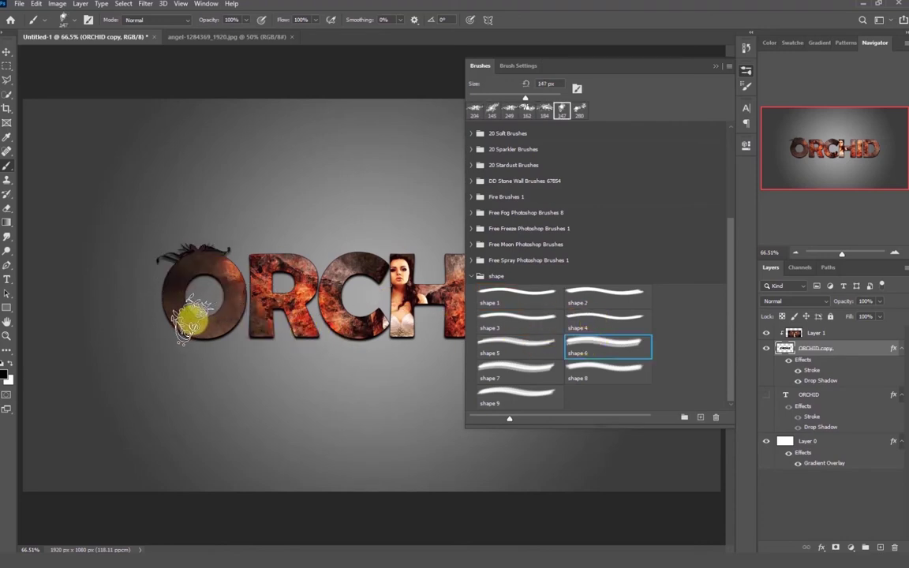
click(163, 331)
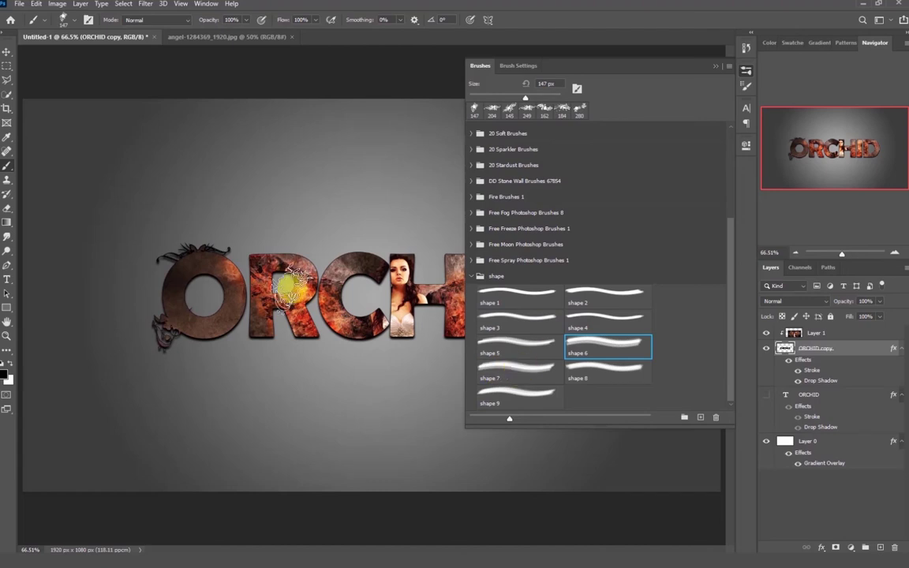
key(bracketright)
key(bracketright)
key(bracketright)
click(213, 257)
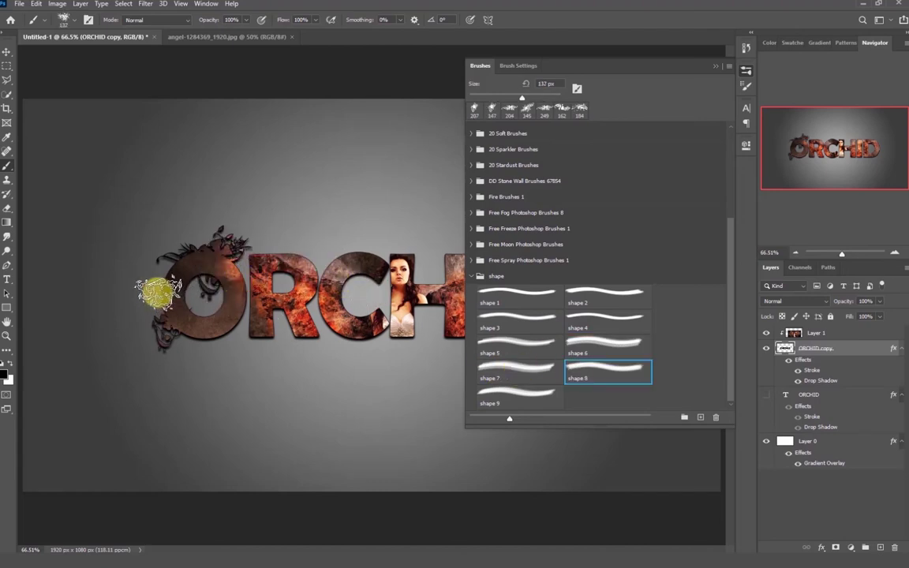
click(746, 69)
scroll(592, 343, up, 2)
click(420, 349)
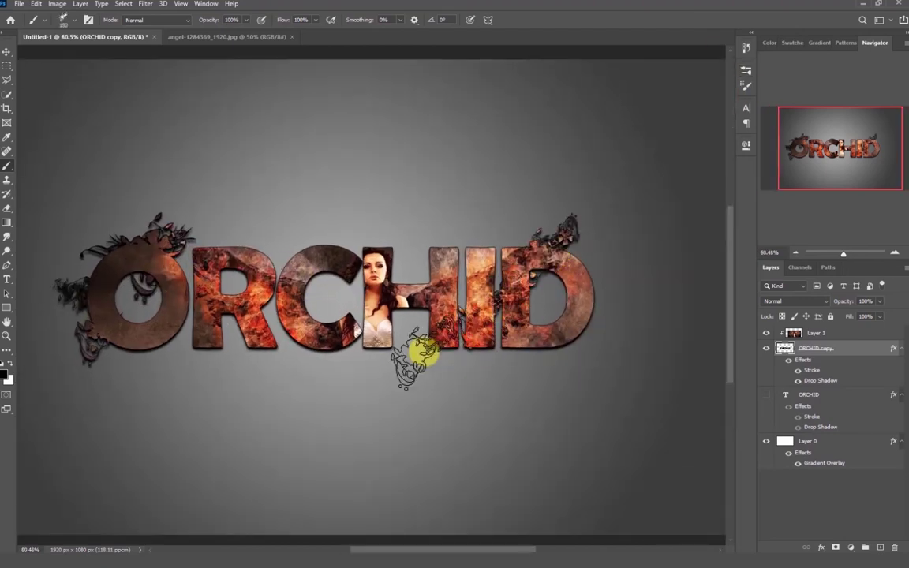
click(345, 331)
click(229, 352)
Try shape brushes 6, 3, 4, 1 and 2, settle on shape 9, and close the brush picker
click(747, 79)
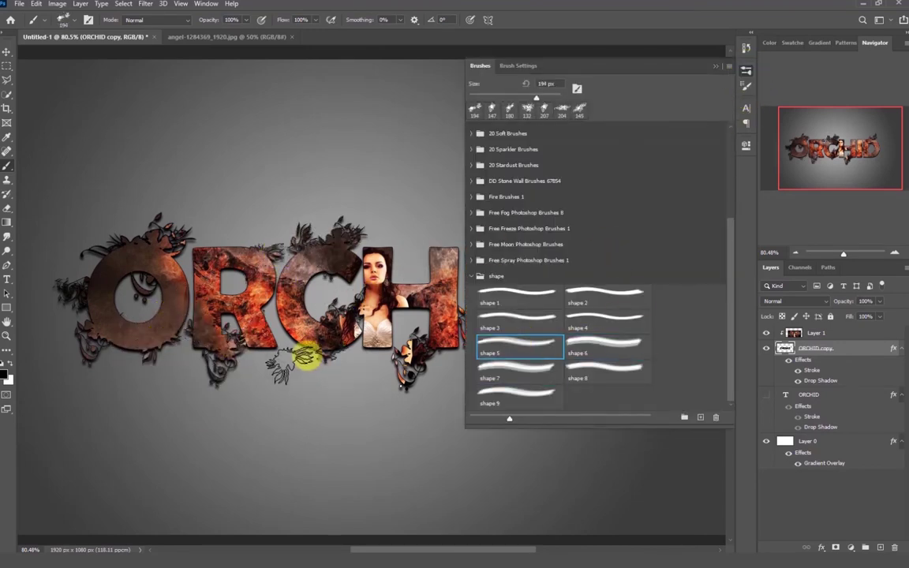
scroll(371, 276, right, 5)
click(592, 348)
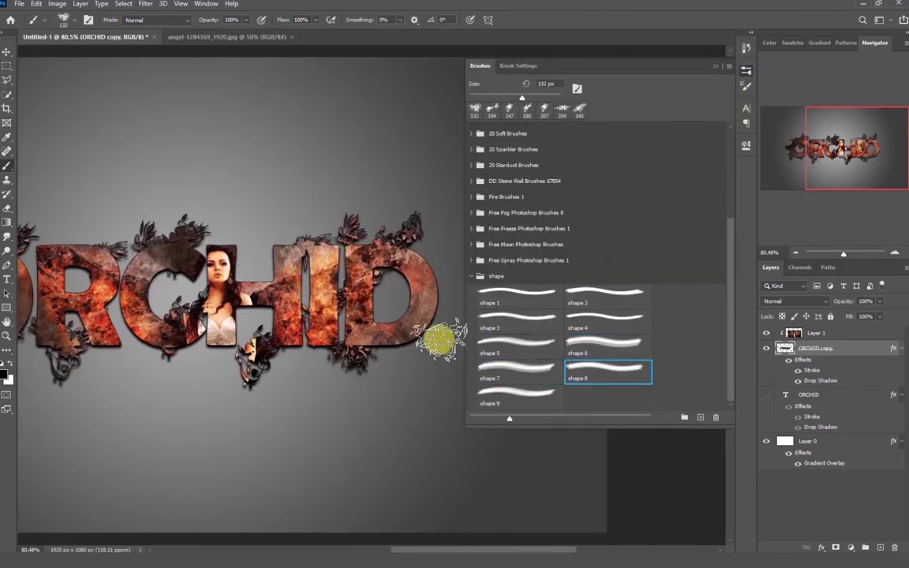
click(517, 316)
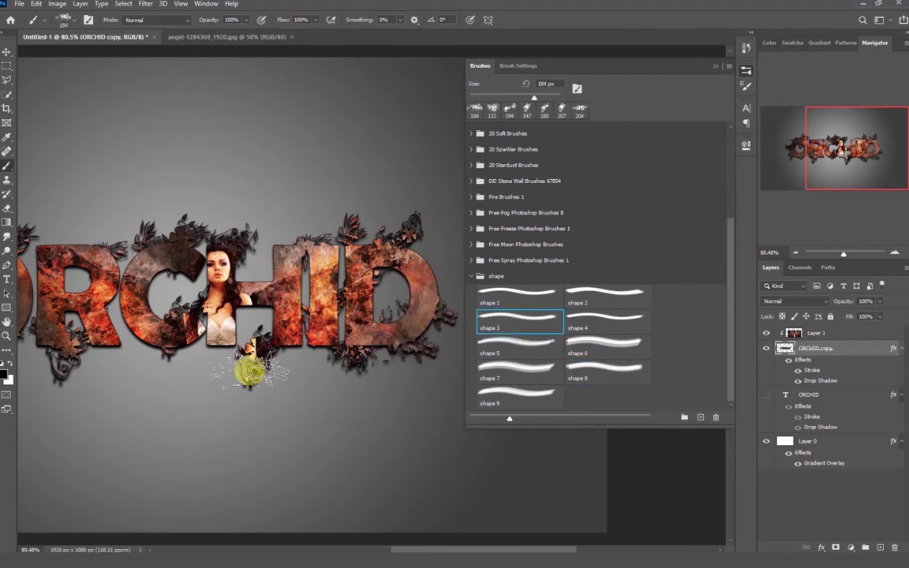
scroll(248, 371, left, 5)
click(589, 320)
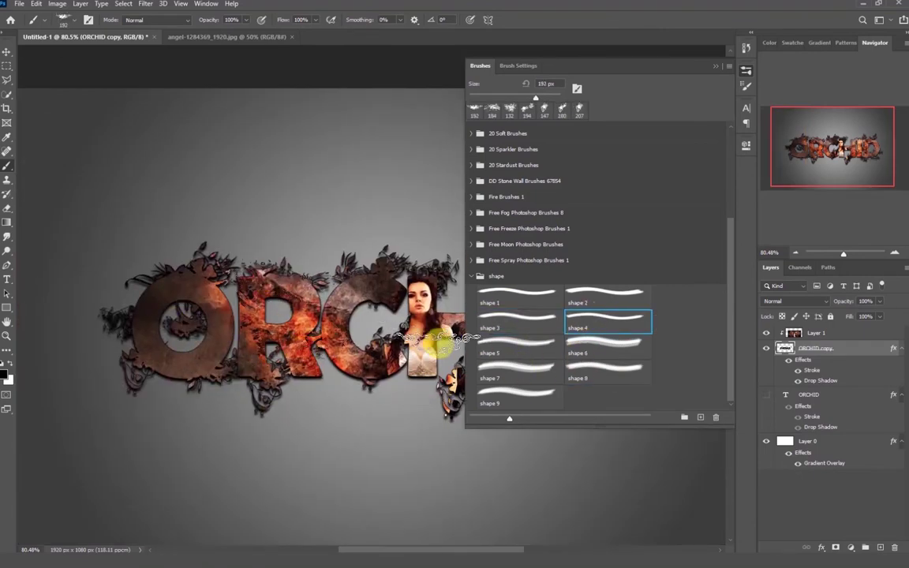
scroll(395, 307, right, 5)
click(509, 298)
click(606, 294)
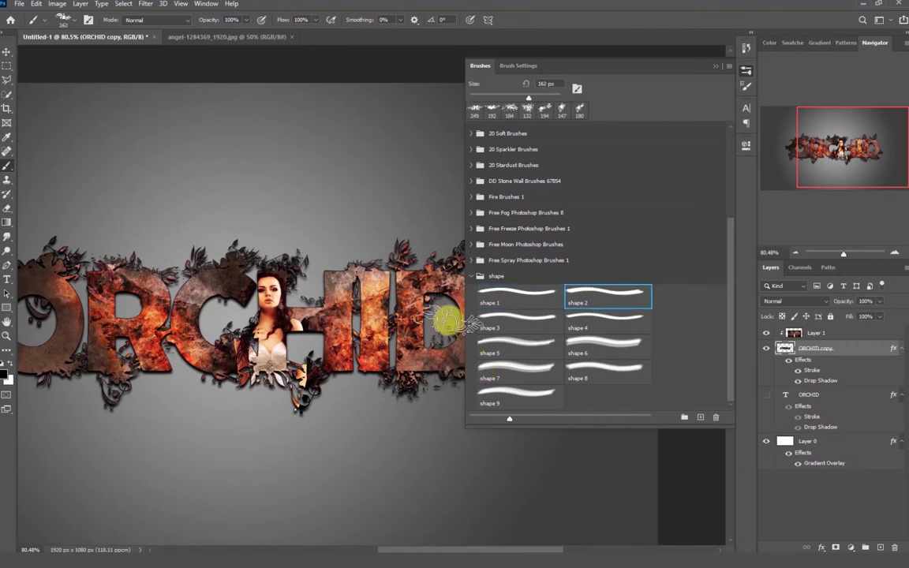
scroll(299, 349, left, 3)
scroll(257, 349, left, 2)
scroll(158, 352, down, 2)
scroll(158, 352, down, 2)
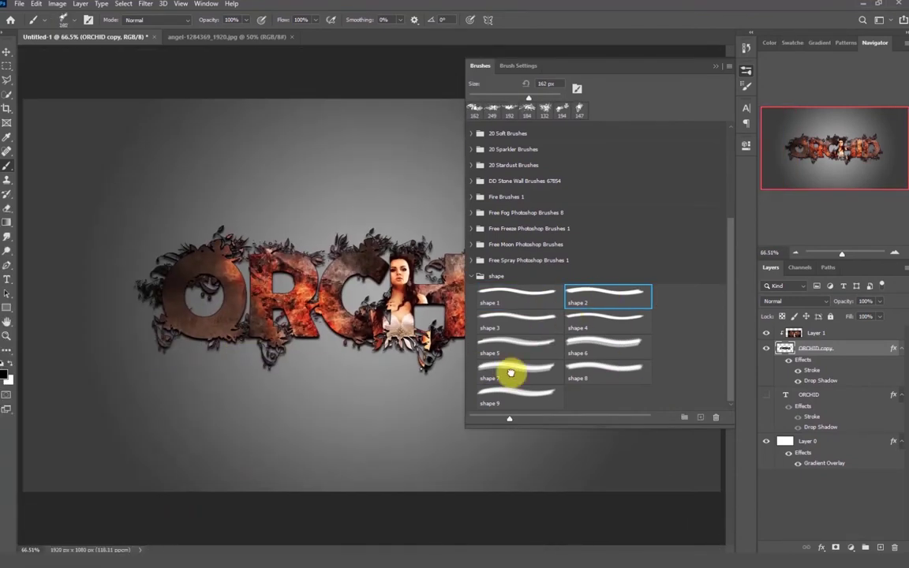
click(517, 394)
key(F5)
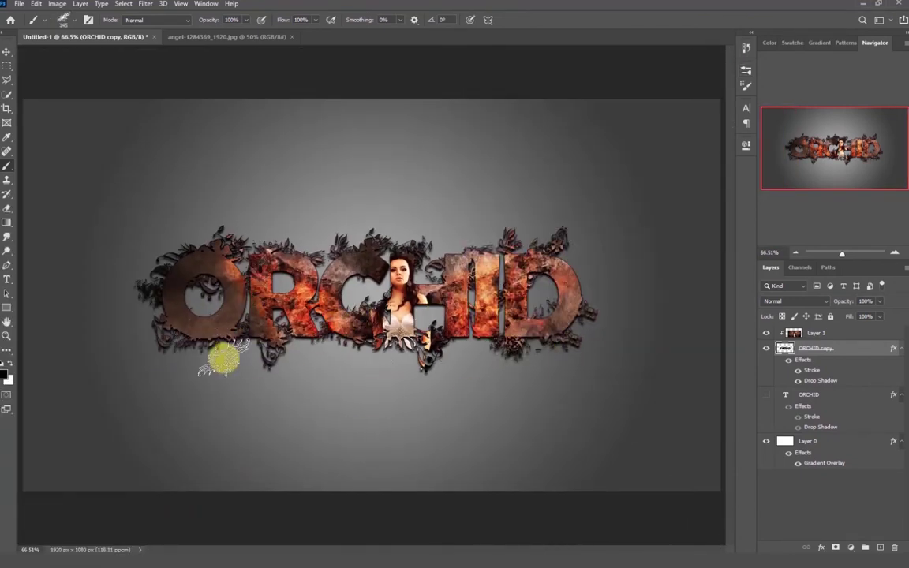
scroll(331, 351, down, 1)
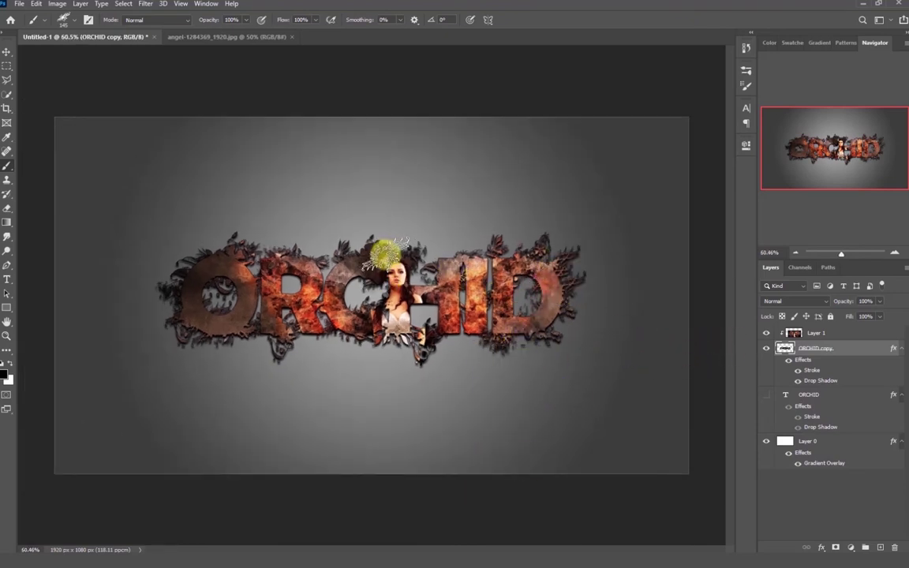
scroll(506, 286, down, 1)
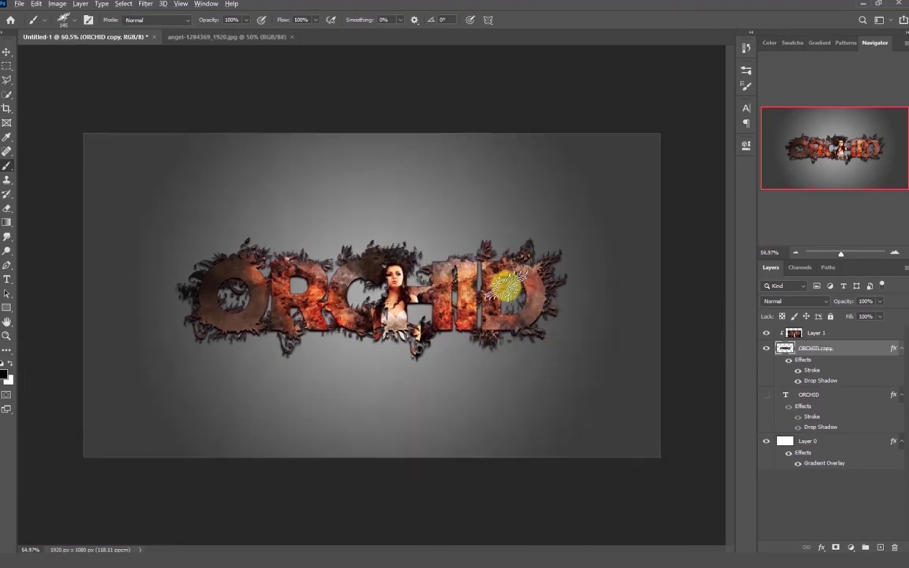
scroll(506, 286, down, 1)
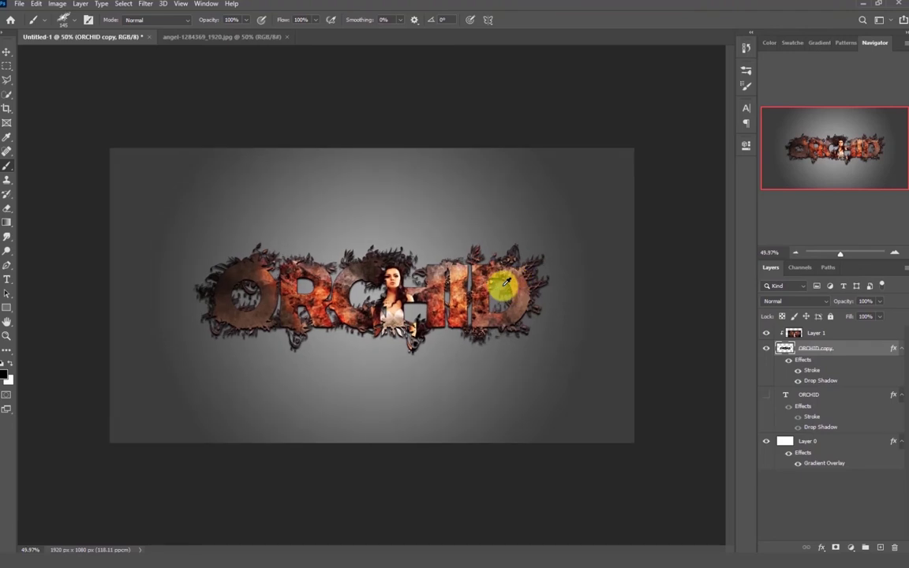
Add a Levels adjustment at input levels 6 and 253, clipped to the angel photo layer
click(5, 52)
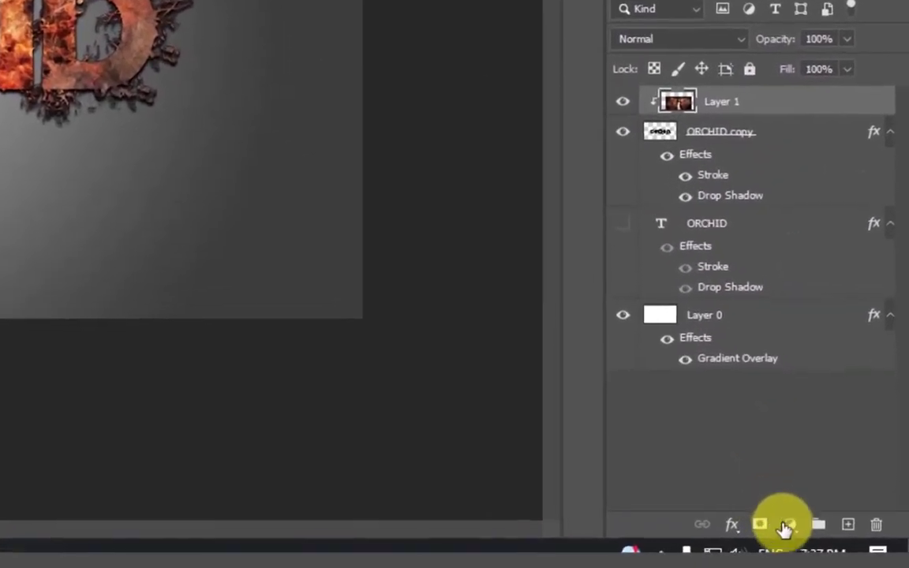
click(851, 548)
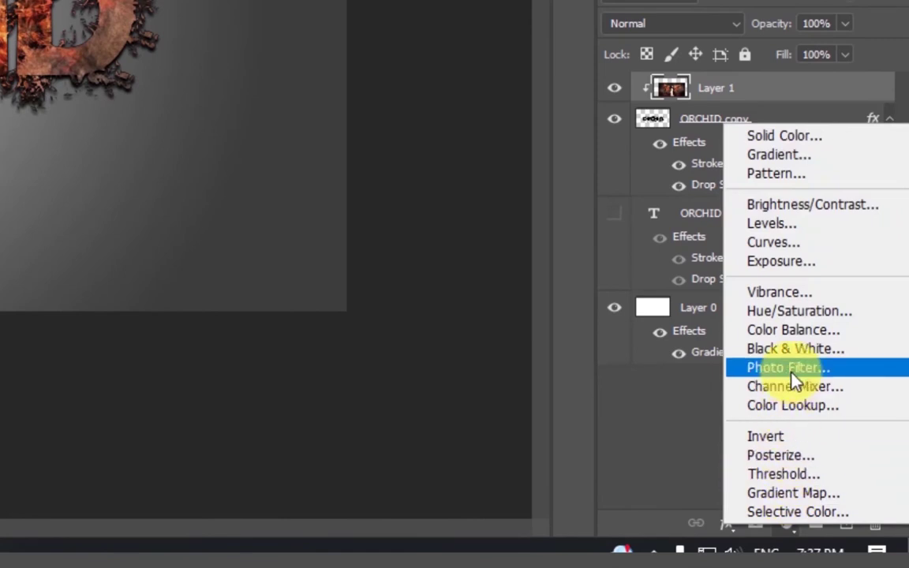
click(797, 223)
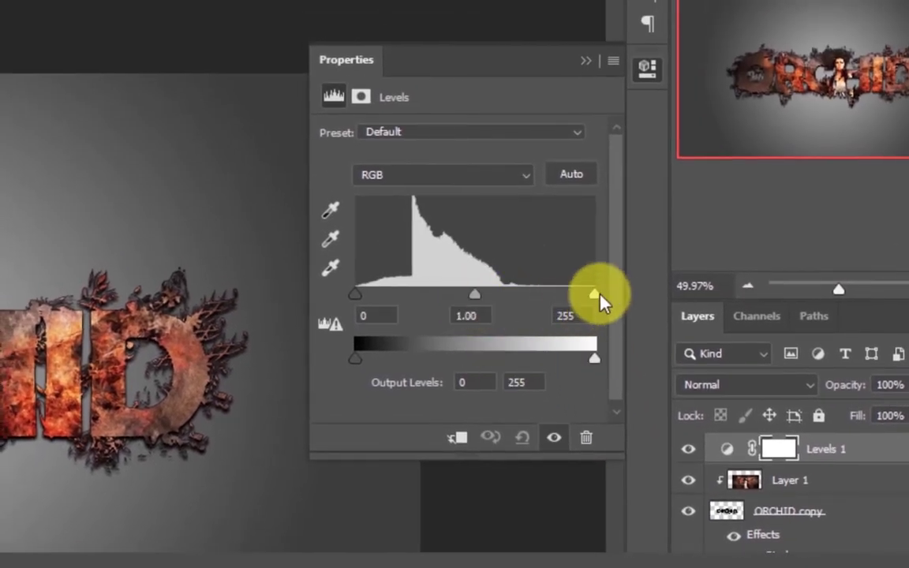
drag(593, 295, 591, 295)
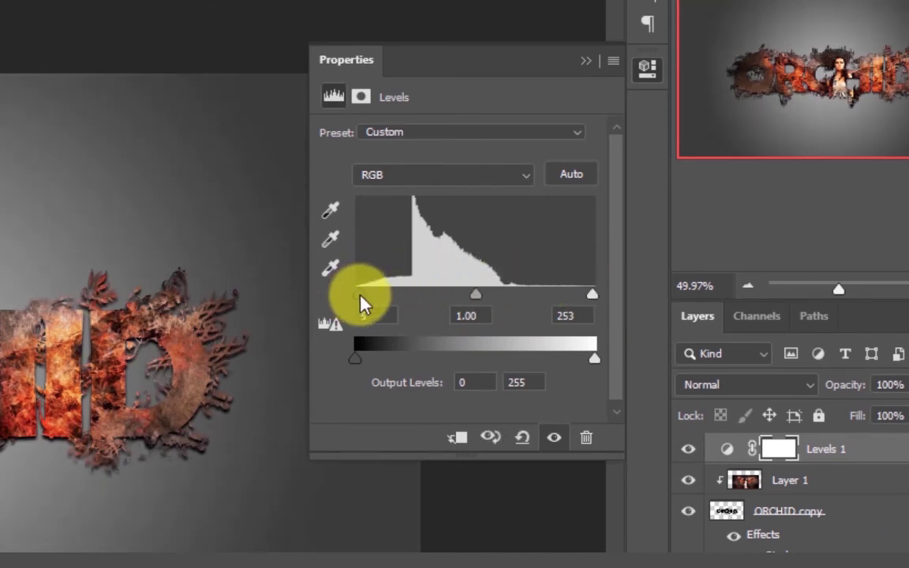
drag(360, 297, 362, 297)
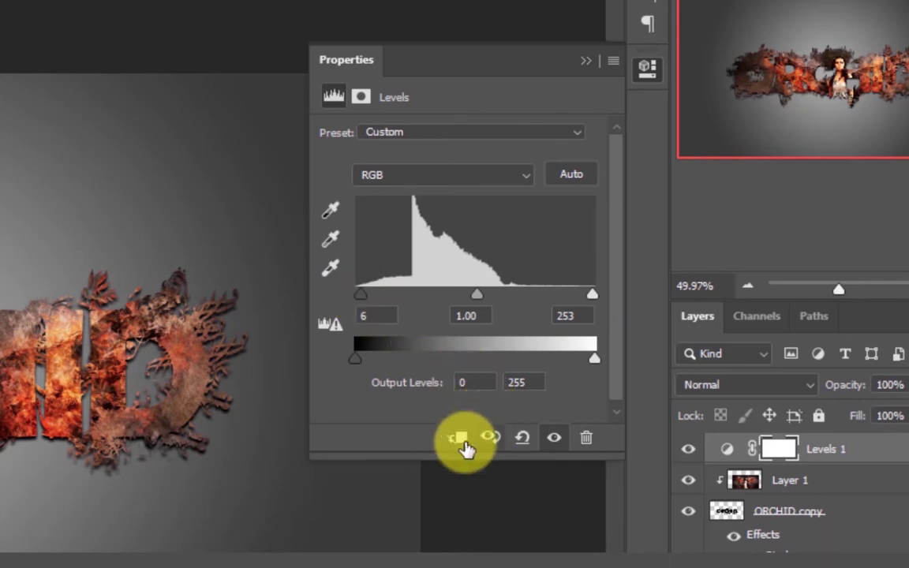
click(458, 438)
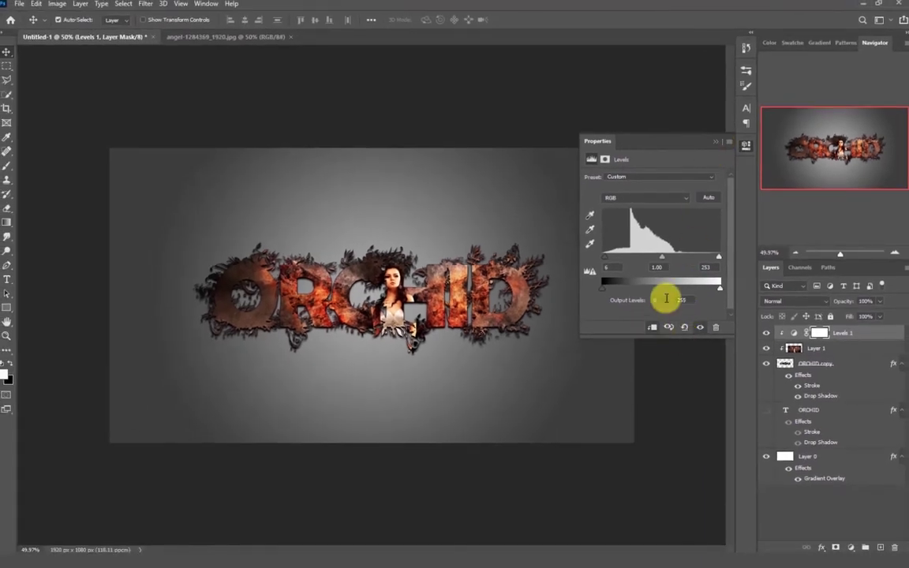
Copy the full angel photo into the ORCHID composition as a new Layer 2
click(718, 149)
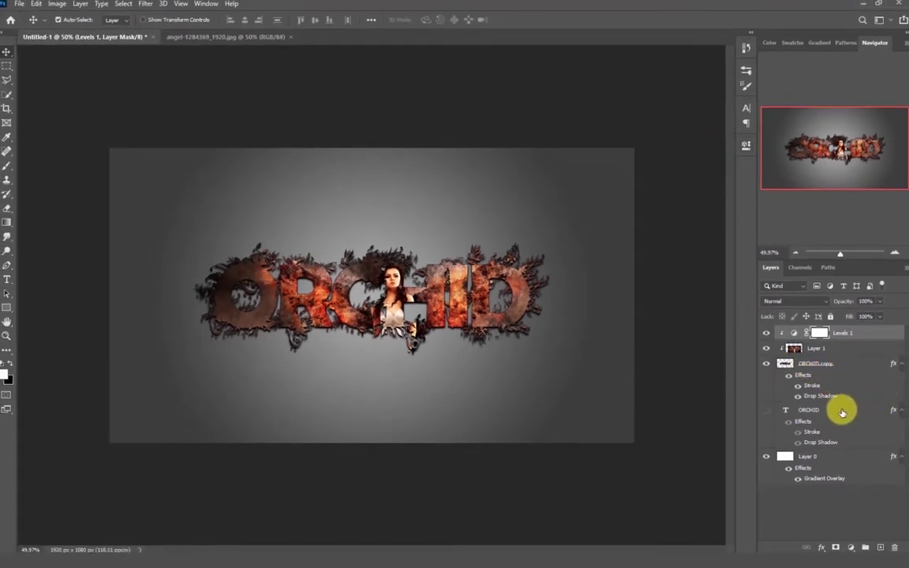
click(220, 39)
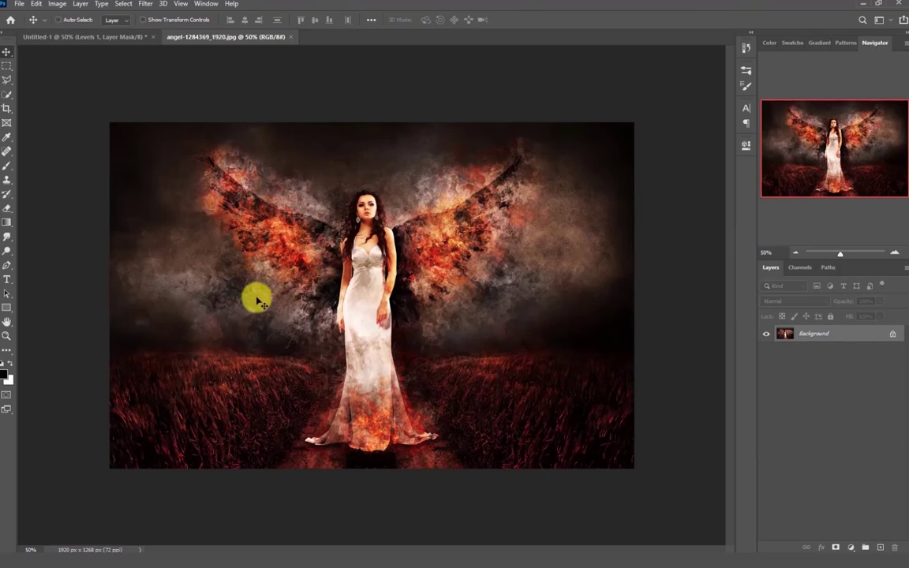
key(ctrl+a)
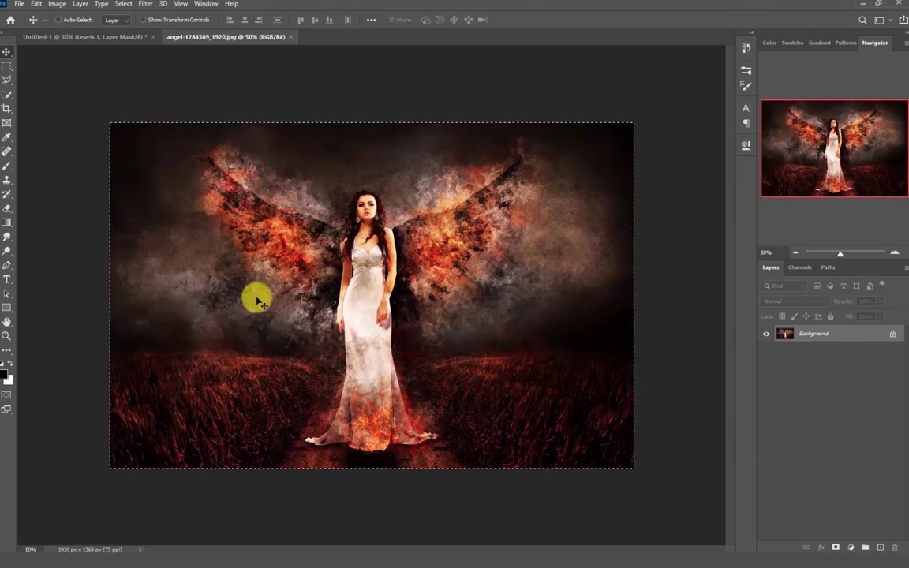
key(ctrl+d)
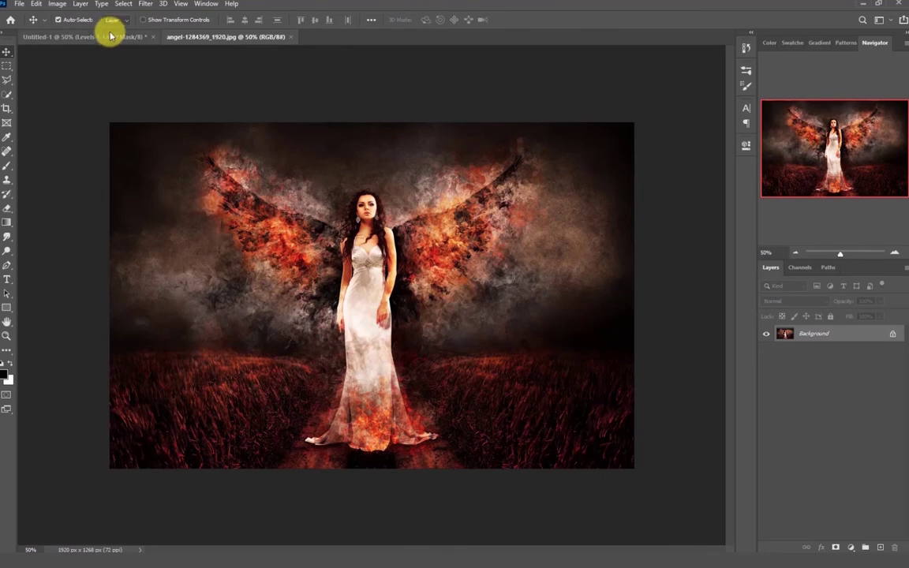
click(110, 36)
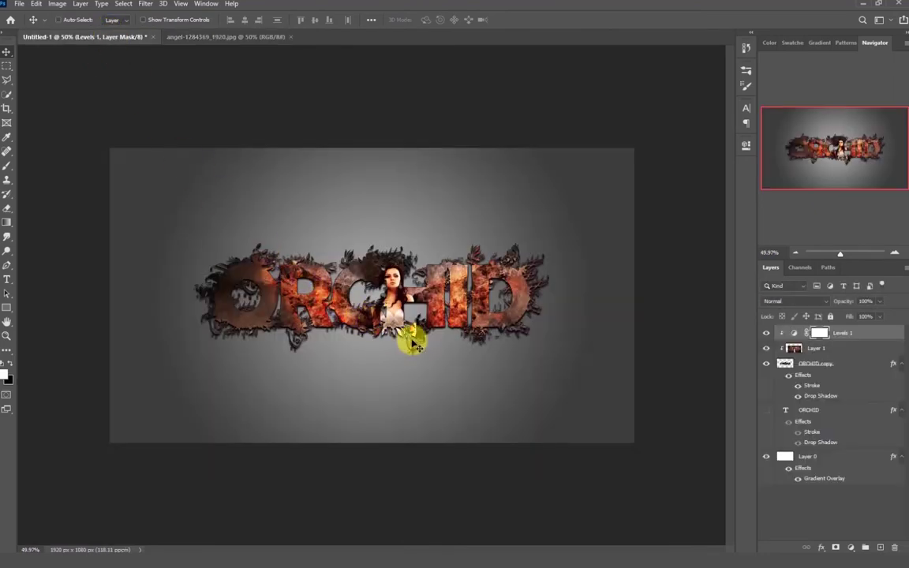
key(ctrl+v)
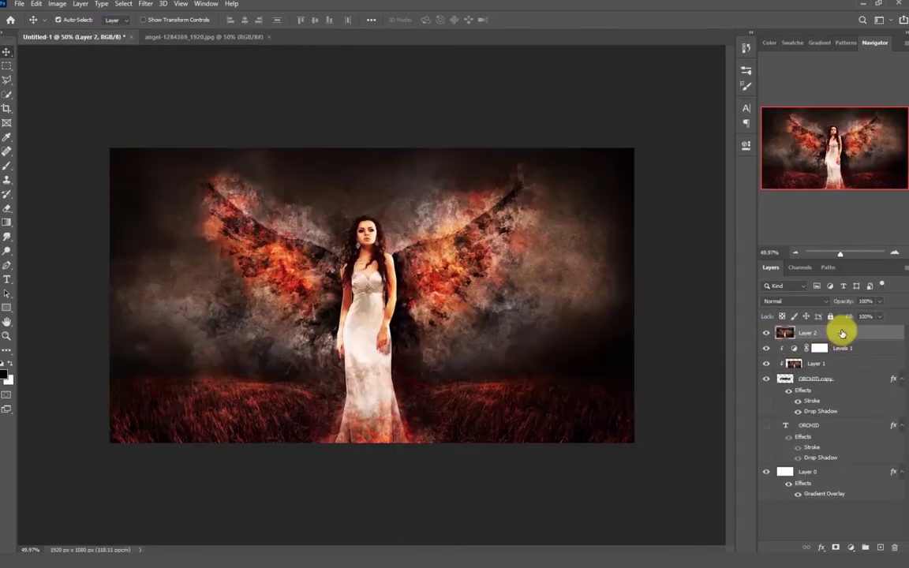
Move Layer 2 beneath the ORCHID copy text and set its opacity to 30%
drag(842, 334, 839, 419)
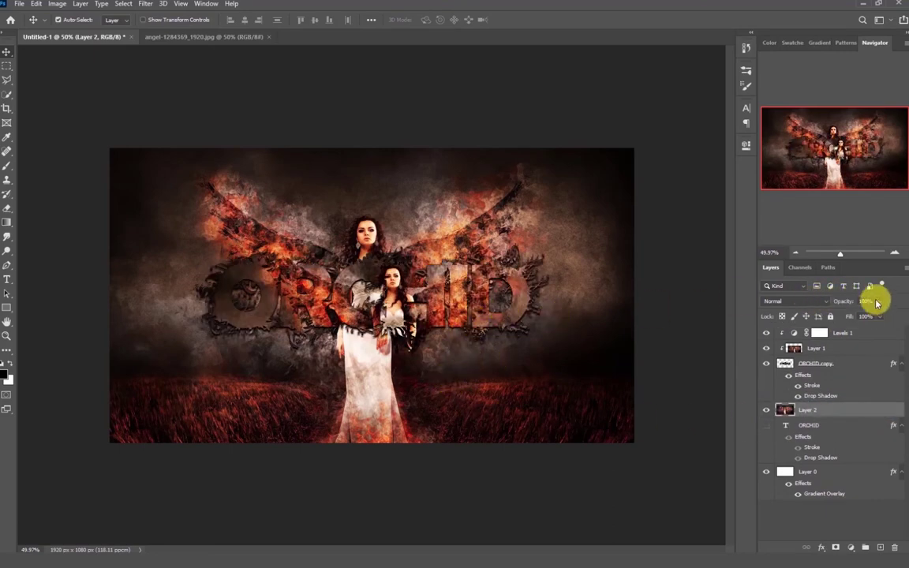
drag(838, 316, 840, 319)
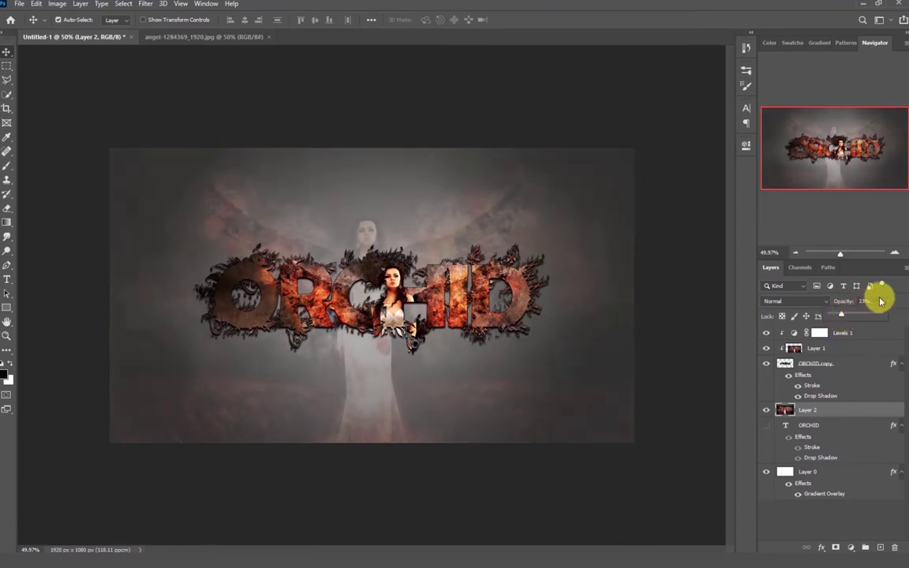
click(871, 302)
text(30)
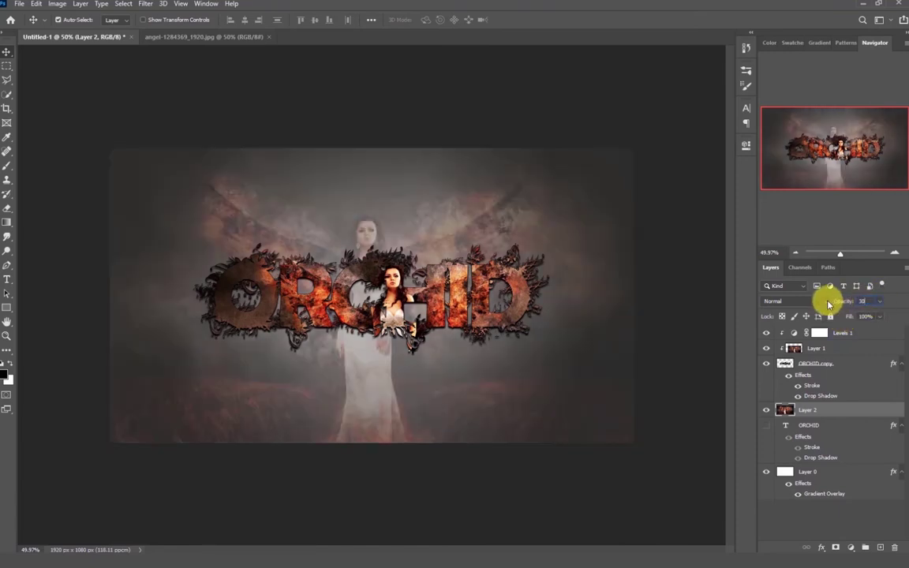
right_click(845, 411)
click(853, 409)
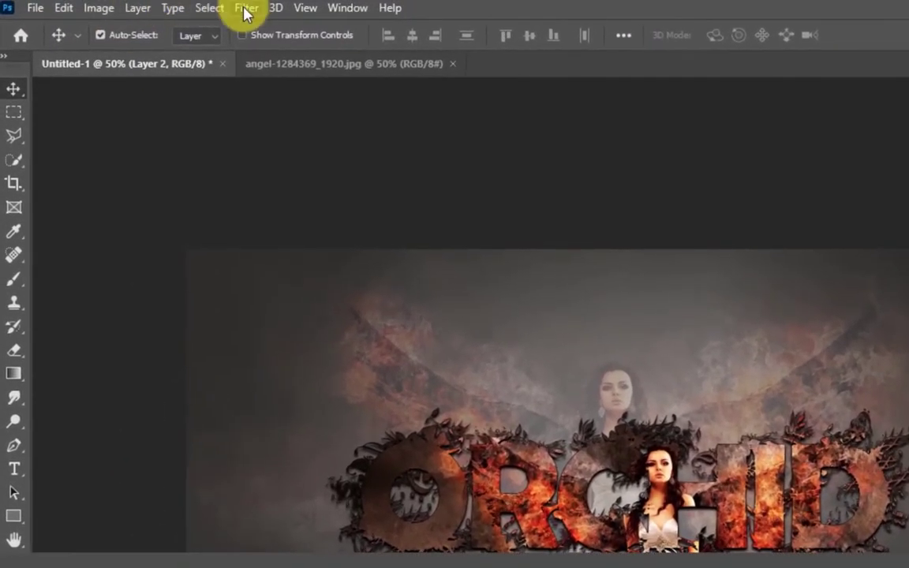
click(246, 8)
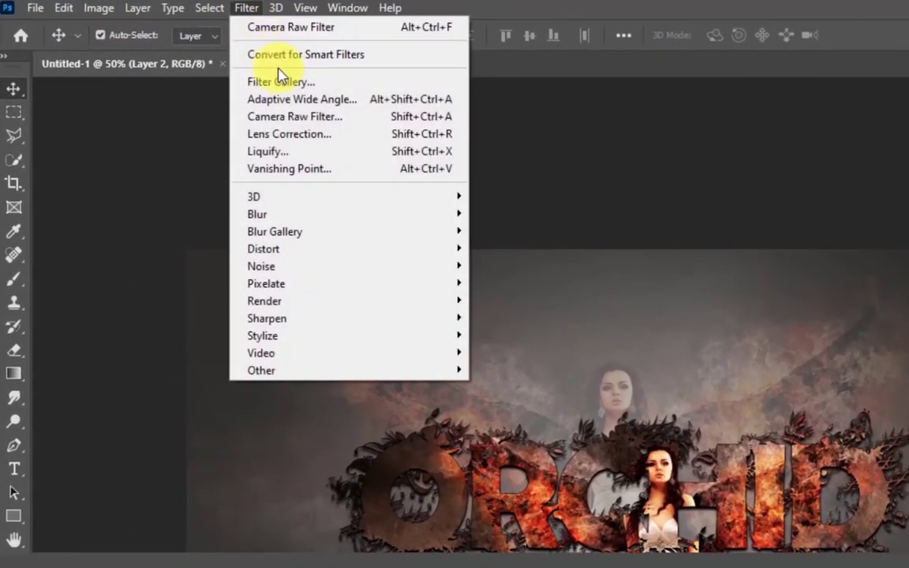
mouse_move(348, 214)
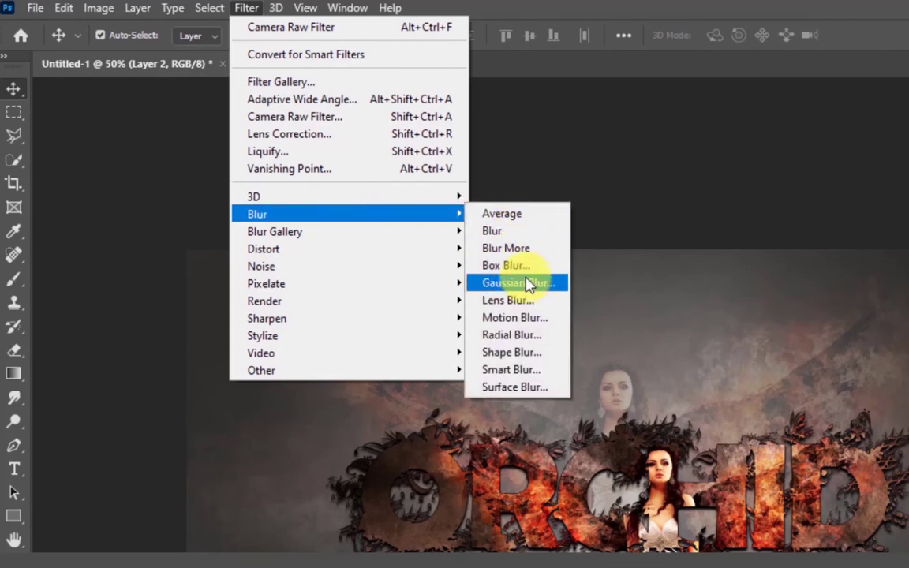
Apply a Gaussian Blur with a 4.0-pixel radius to the angel backdrop
click(526, 283)
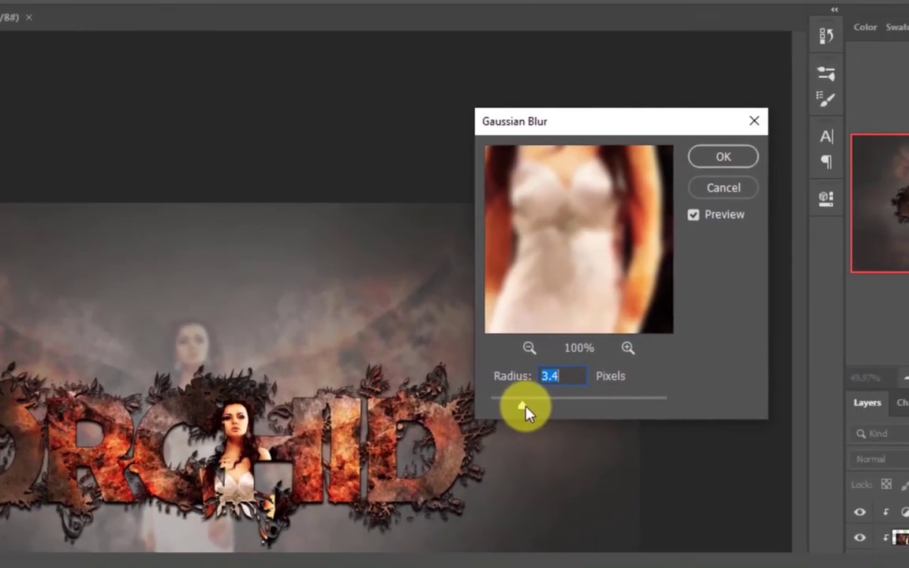
mouse_move(522, 408)
mouse_down()
mouse_move(564, 403)
mouse_move(521, 403)
mouse_up()
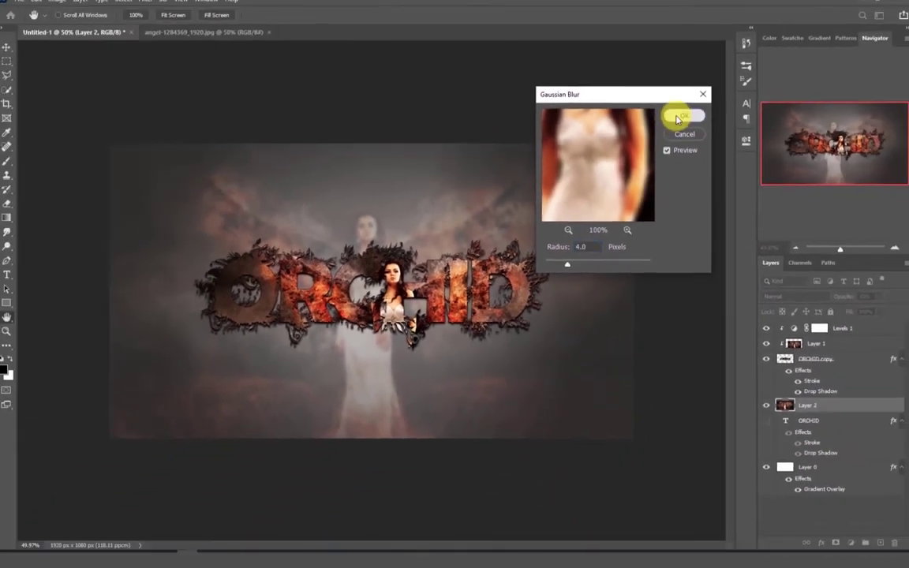
click(623, 111)
Shift the blurred angel backdrop 58 px downward
drag(484, 166, 426, 187)
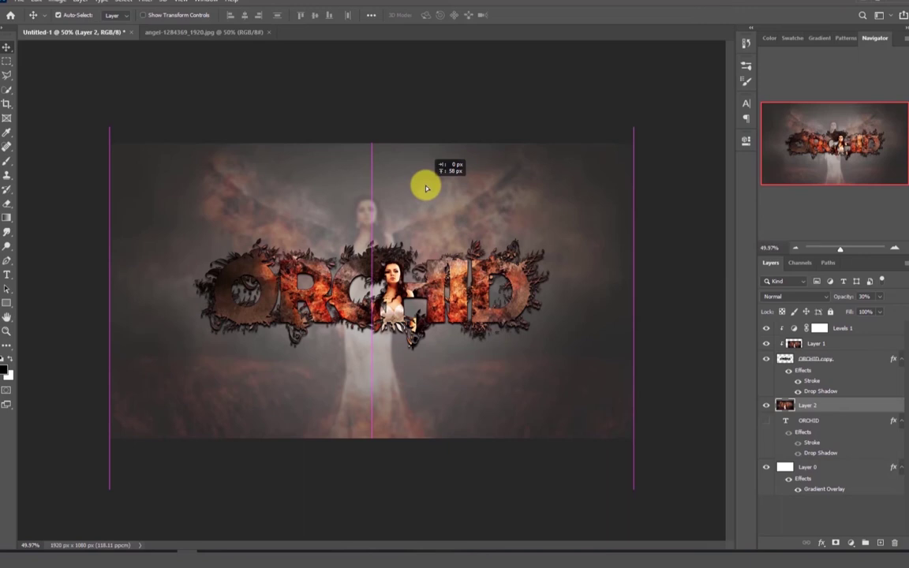
drag(426, 188, 426, 190)
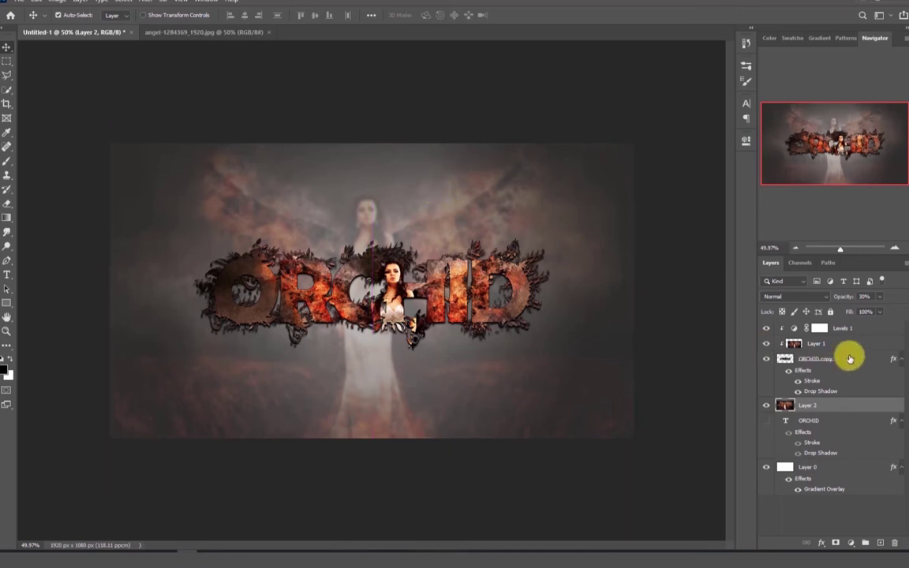
click(864, 326)
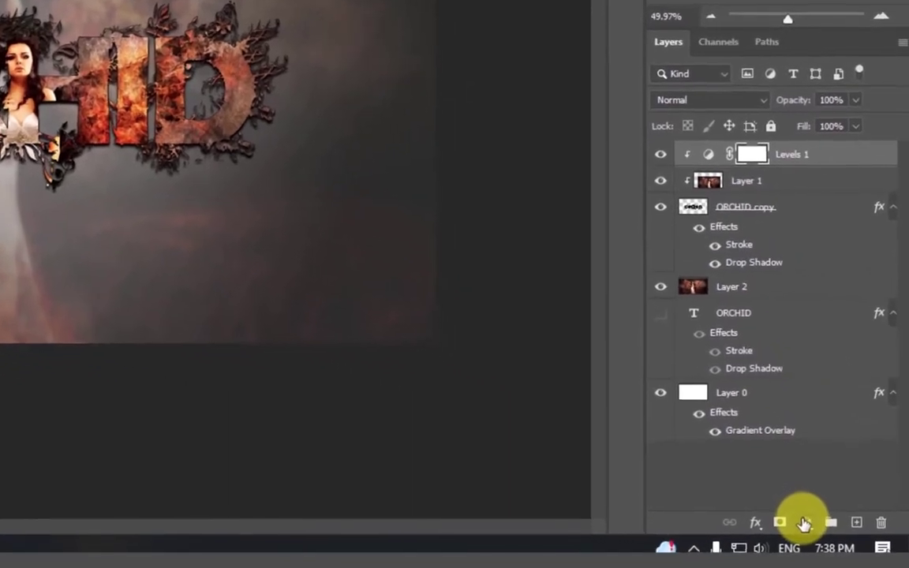
Add a Curves adjustment, moving the Red shadow point and lifting the Blue shadow point
click(805, 523)
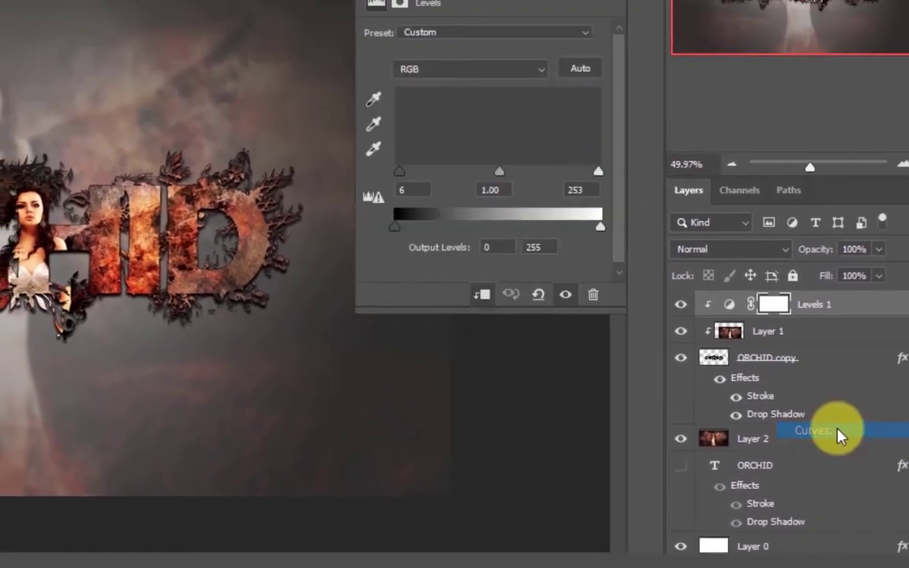
click(839, 434)
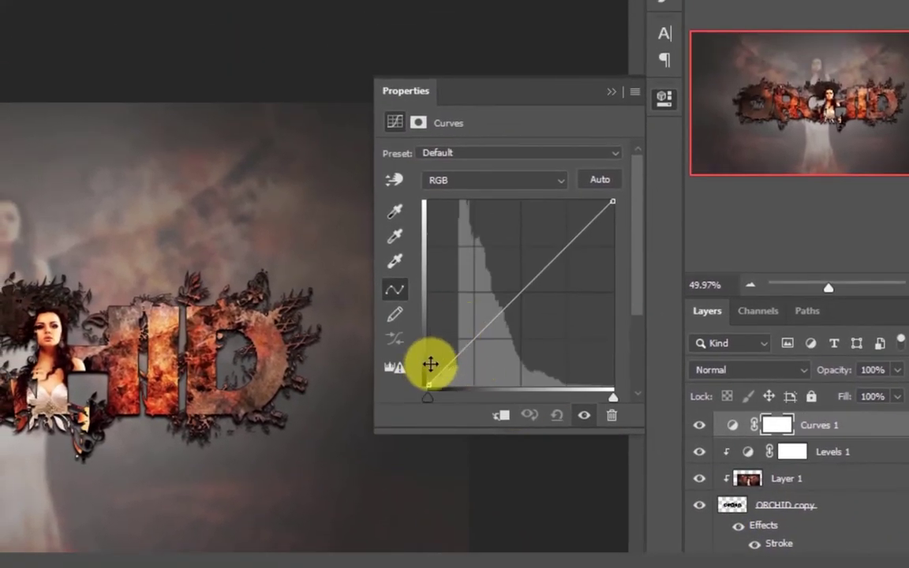
click(555, 181)
click(475, 213)
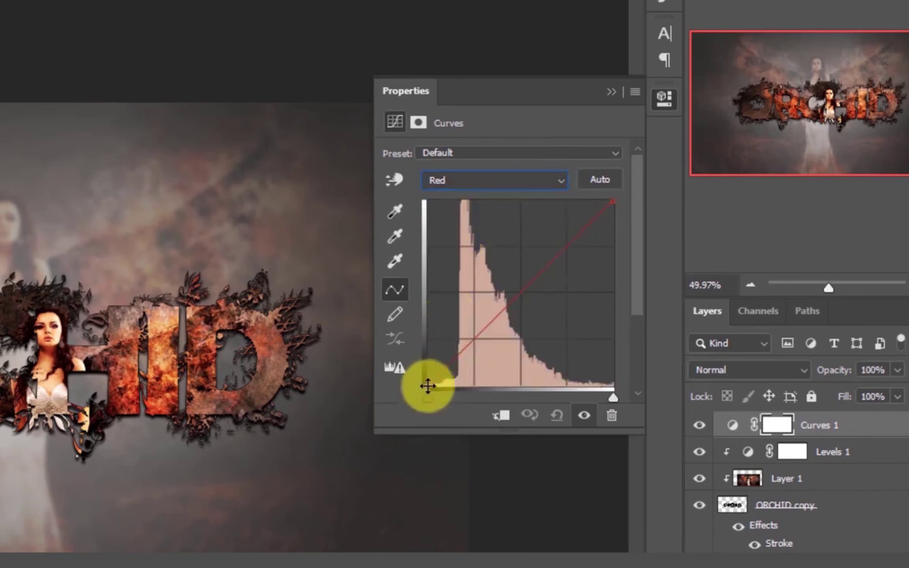
drag(431, 385, 429, 383)
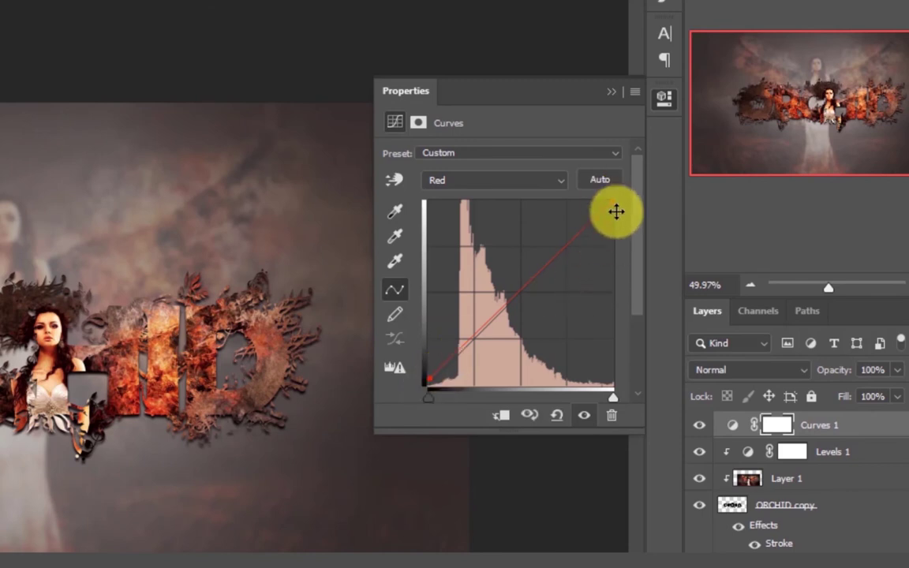
click(547, 181)
click(493, 241)
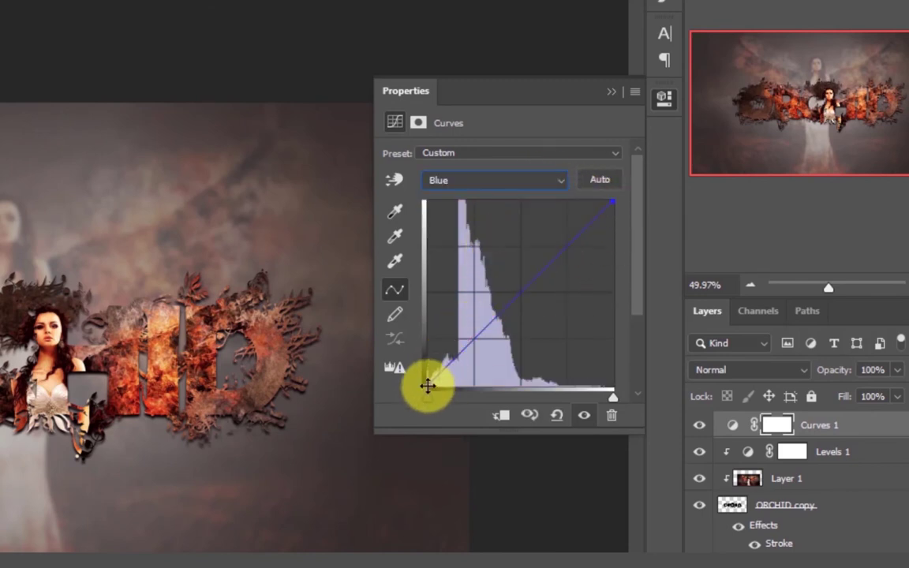
mouse_move(433, 384)
mouse_down()
mouse_move(418, 378)
mouse_move(427, 384)
mouse_up()
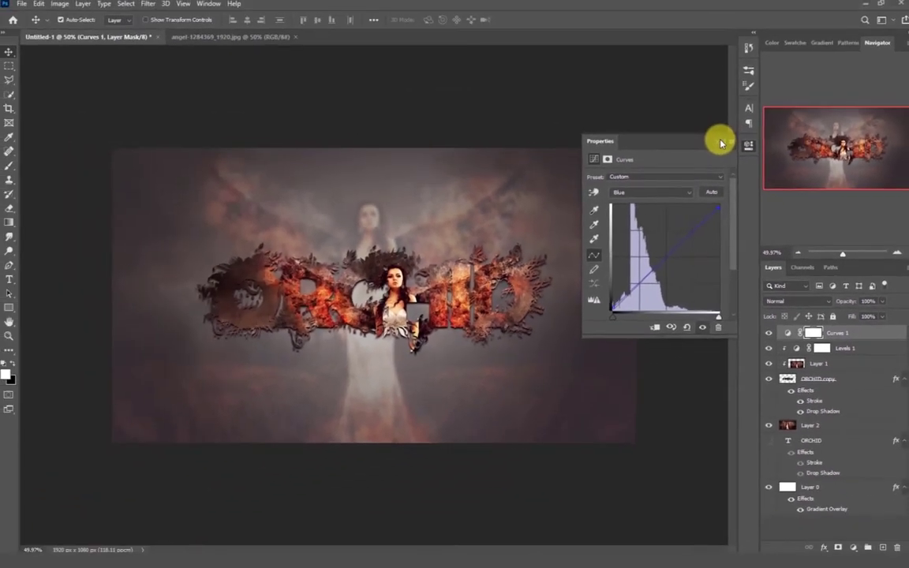
click(778, 297)
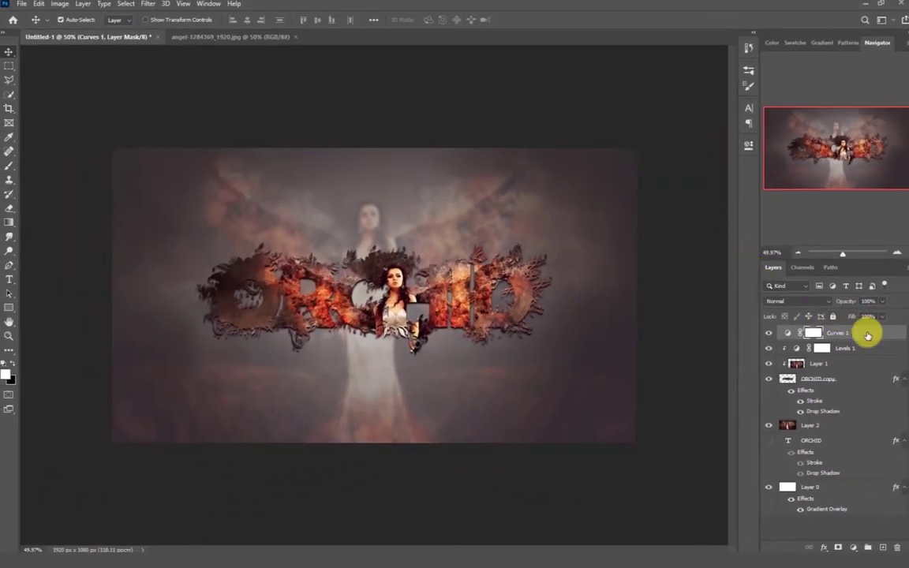
Stamp all visible layers into a new Layer 3 and open it in the Camera Raw Filter
key(ctrl+2)
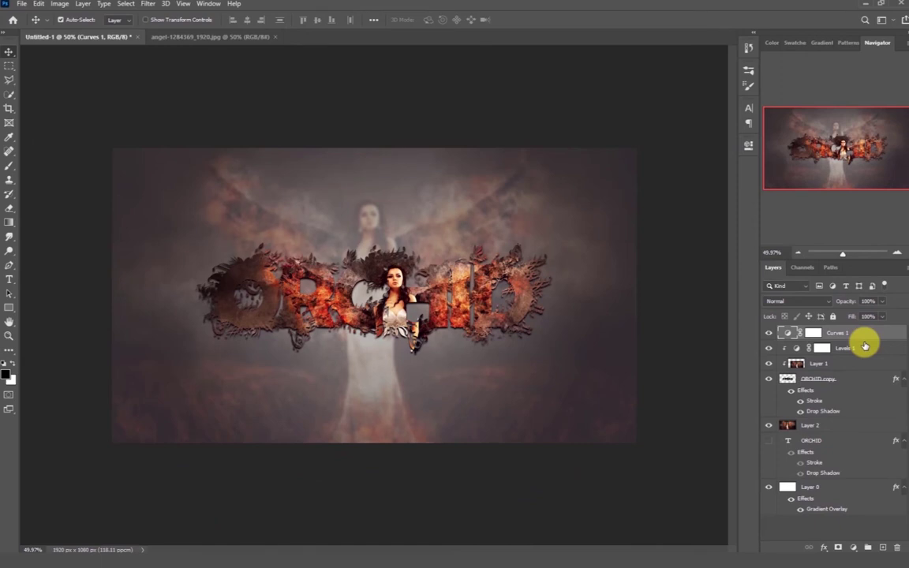
key(ctrl+shift+alt+e)
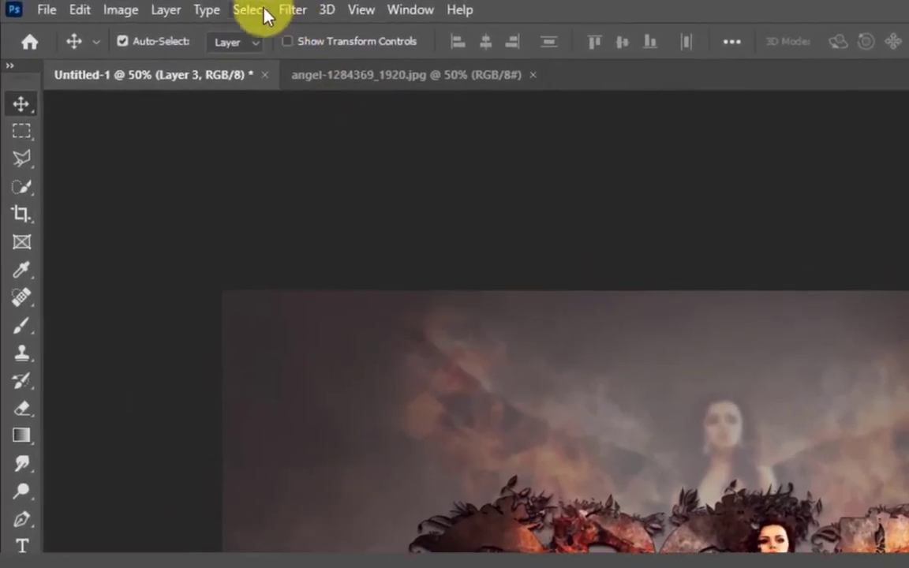
click(284, 9)
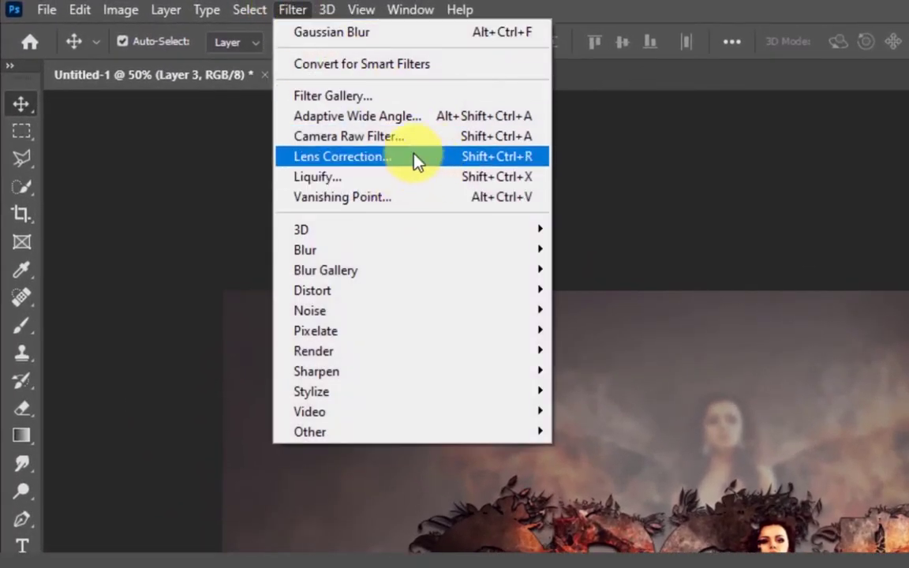
click(406, 138)
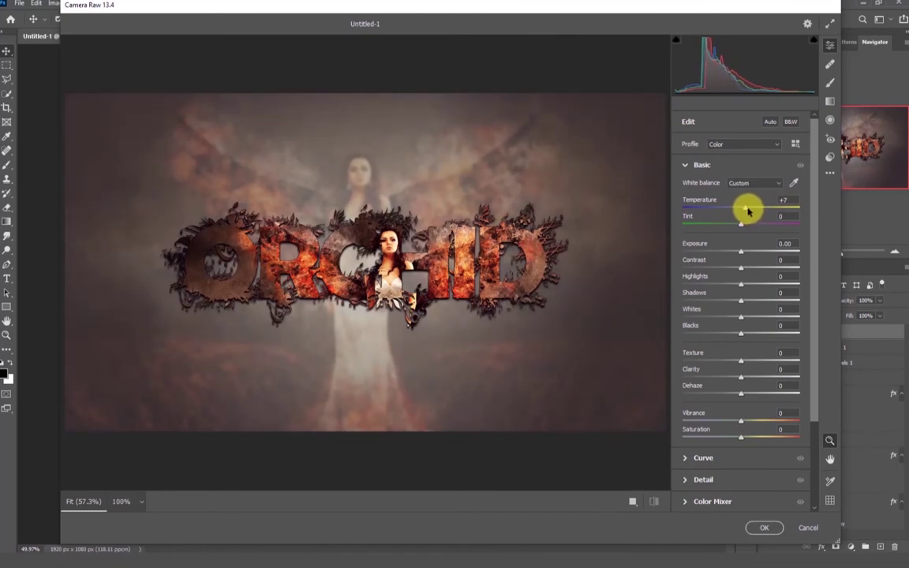
Set Temperature +13, Tint +12, Exposure -0.40, Contrast +15, Highlights -4, Shadows -2
mouse_move(744, 212)
mouse_down()
mouse_move(753, 212)
mouse_move(741, 227)
mouse_move(749, 228)
mouse_up()
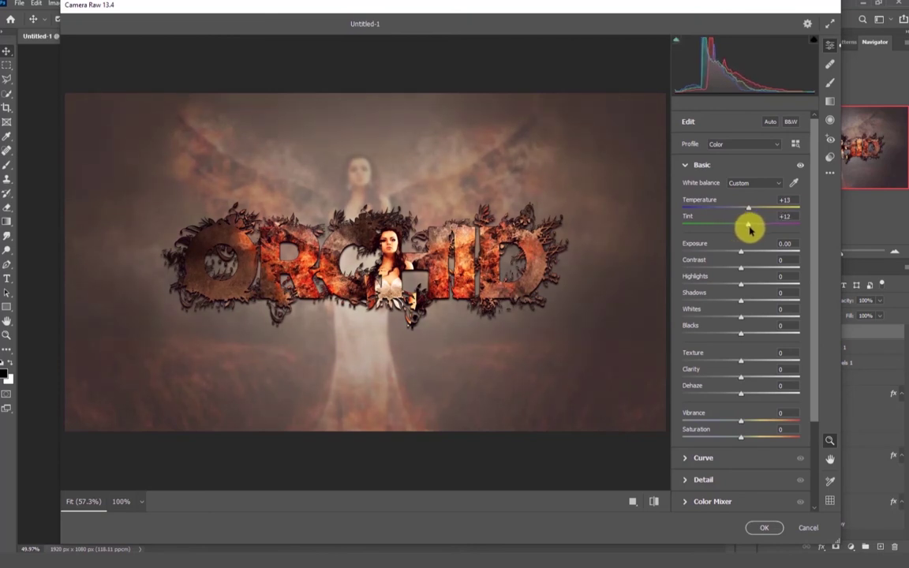
drag(744, 252, 737, 252)
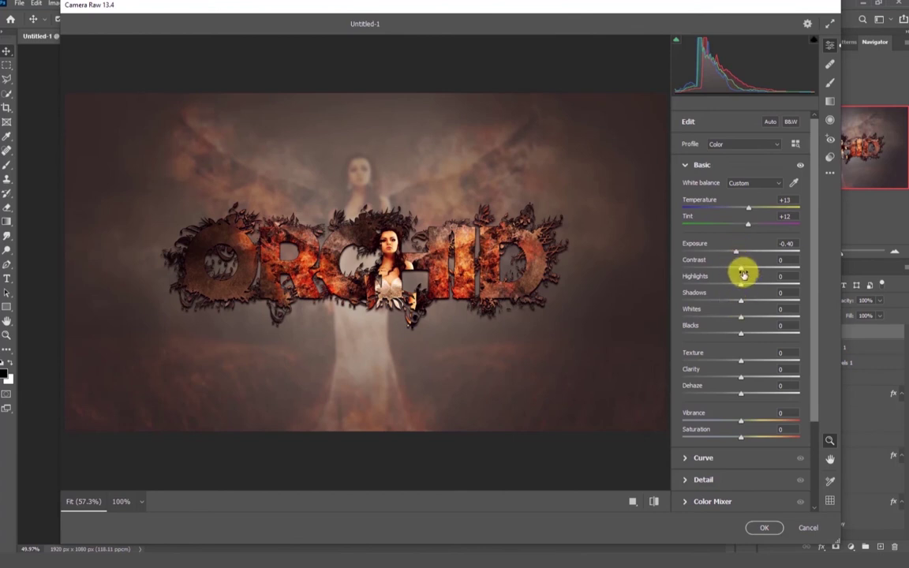
drag(742, 267, 751, 269)
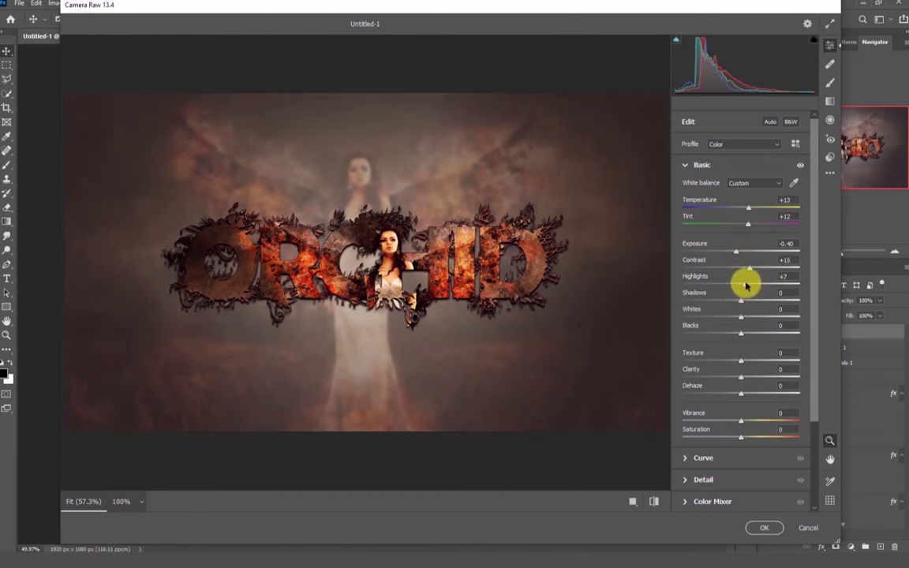
mouse_move(741, 287)
mouse_down()
mouse_move(751, 289)
mouse_move(741, 290)
mouse_up()
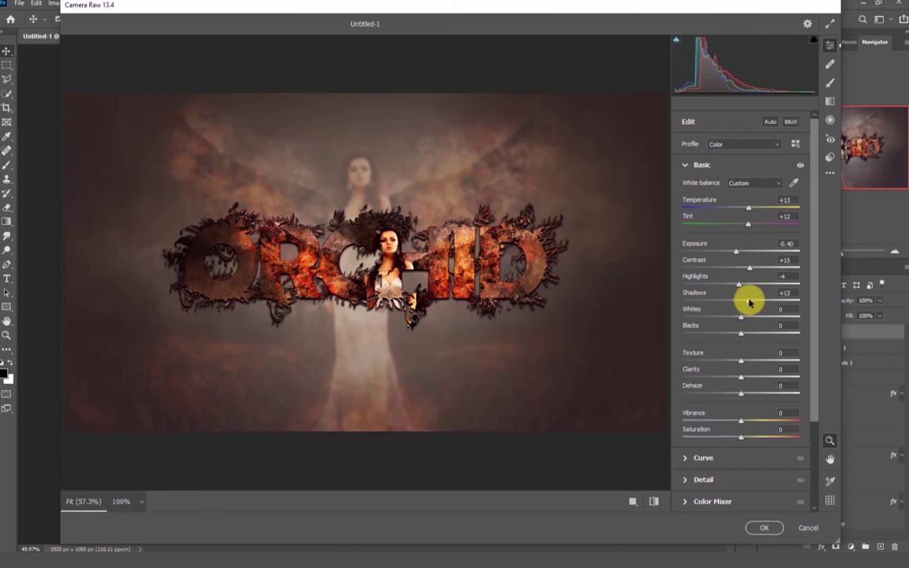
mouse_move(742, 303)
mouse_down()
mouse_move(723, 303)
mouse_move(741, 306)
mouse_up()
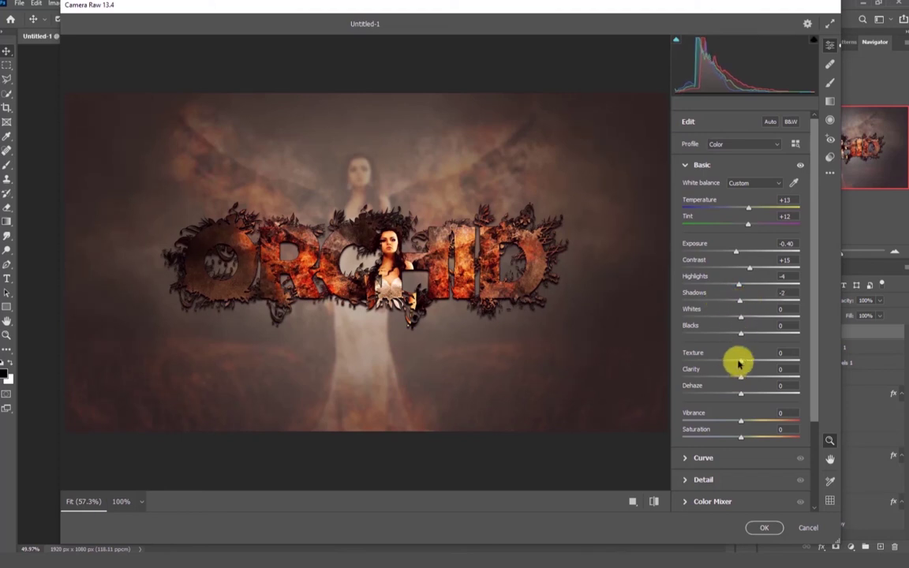
Set Texture -51, Clarity -19, Dehaze -5, Vibrance +4, Saturation 0, then apply Camera Raw
mouse_move(740, 362)
mouse_down()
mouse_move(684, 363)
mouse_move(738, 380)
mouse_move(763, 373)
mouse_move(728, 376)
mouse_up()
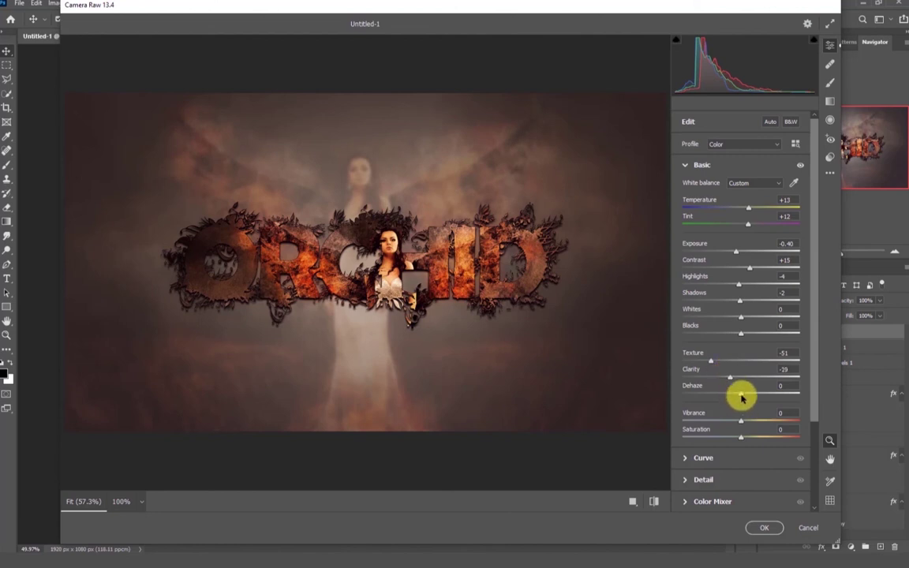
mouse_move(742, 396)
mouse_down()
mouse_move(722, 395)
mouse_move(736, 397)
mouse_move(745, 432)
mouse_up()
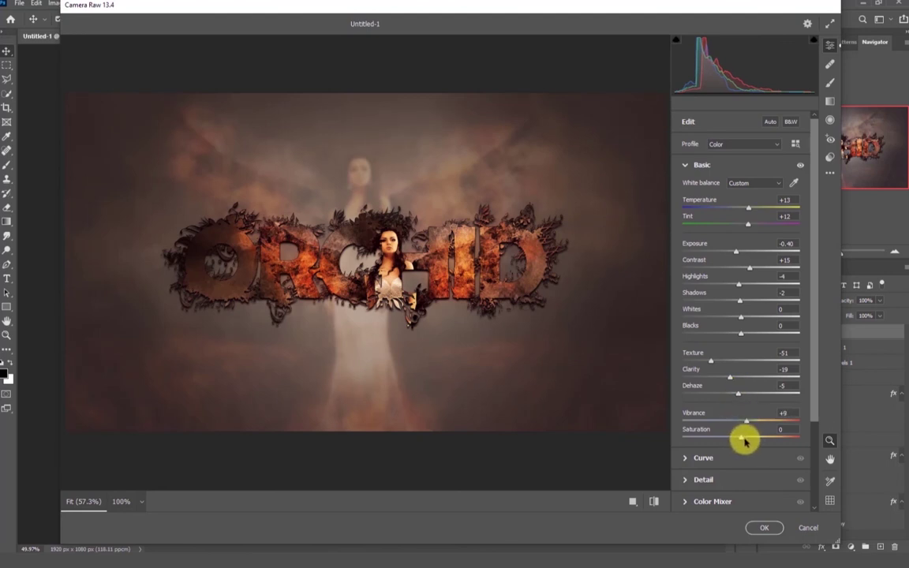
drag(743, 440, 741, 440)
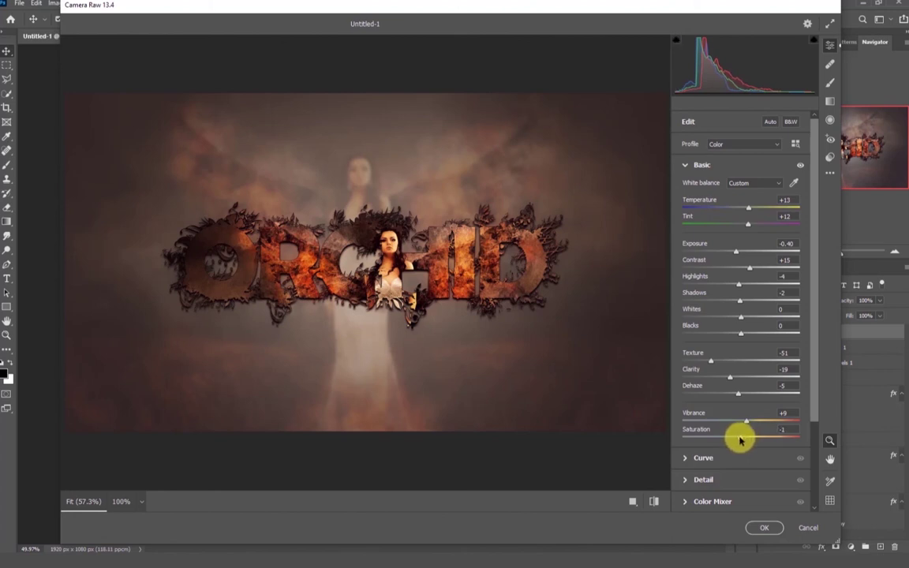
click(785, 430)
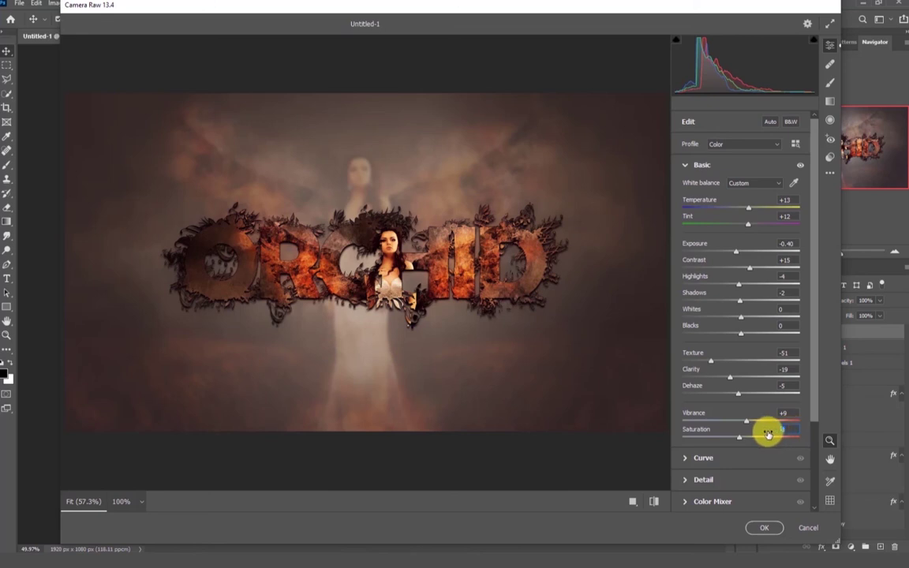
text(0)
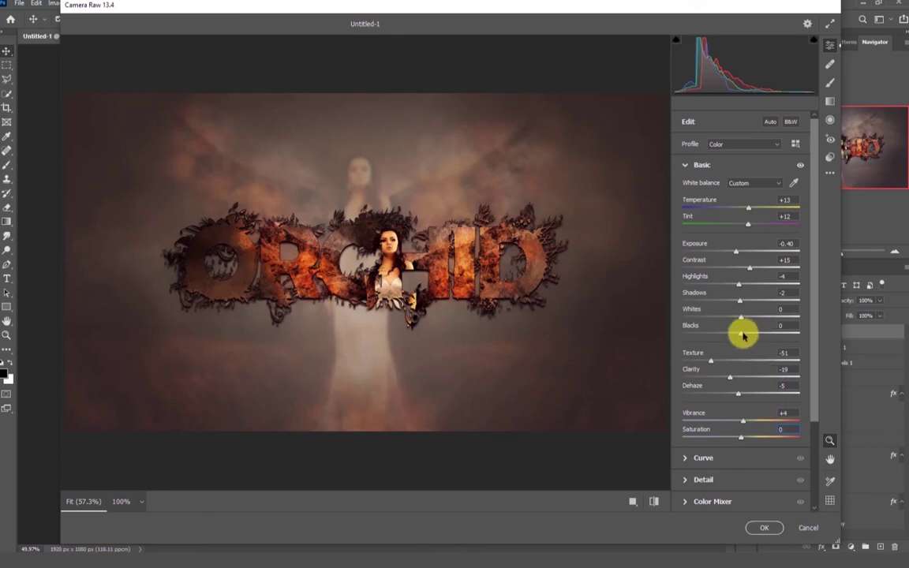
drag(742, 333, 745, 339)
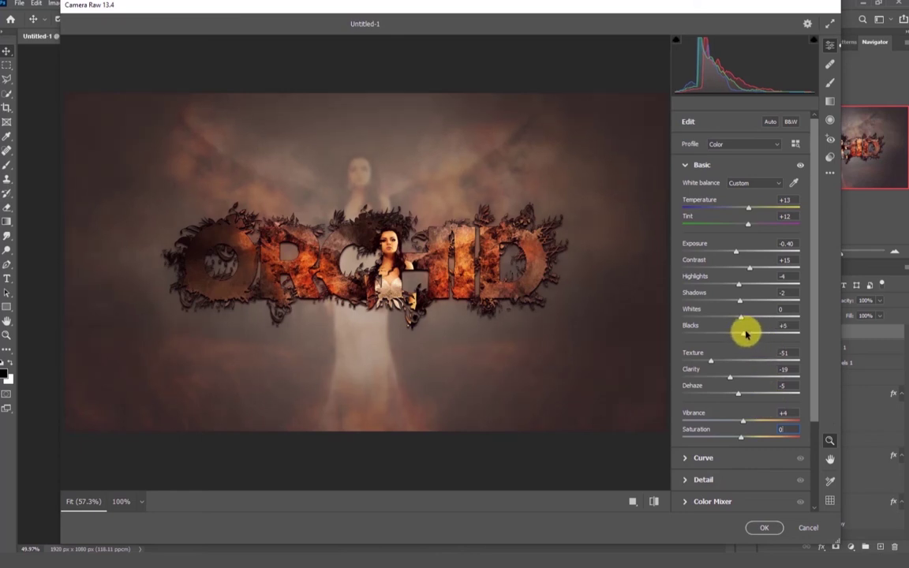
click(784, 326)
text(0)
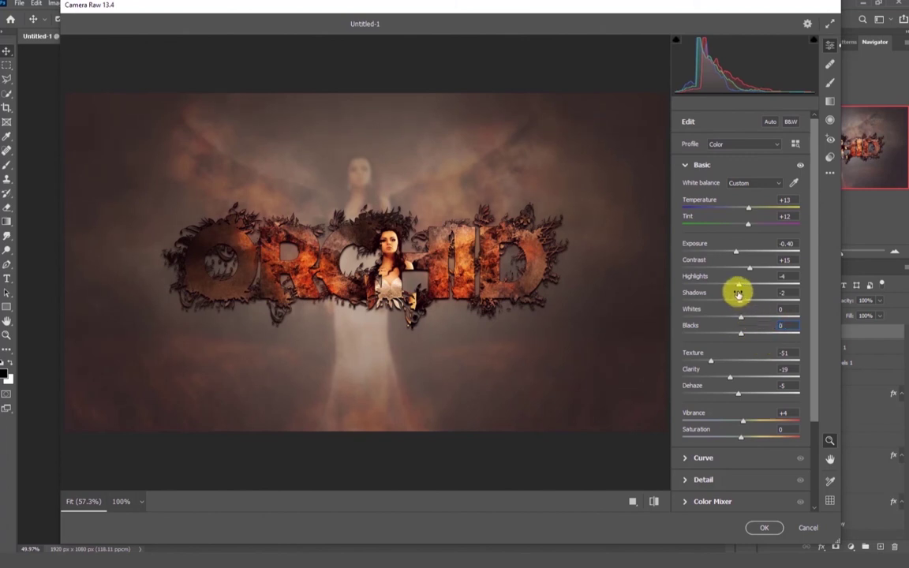
click(763, 527)
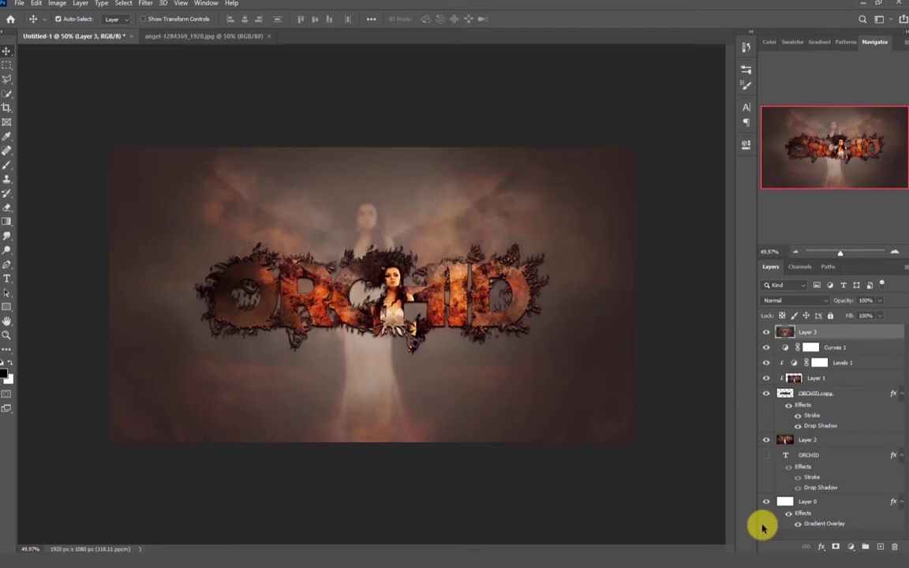